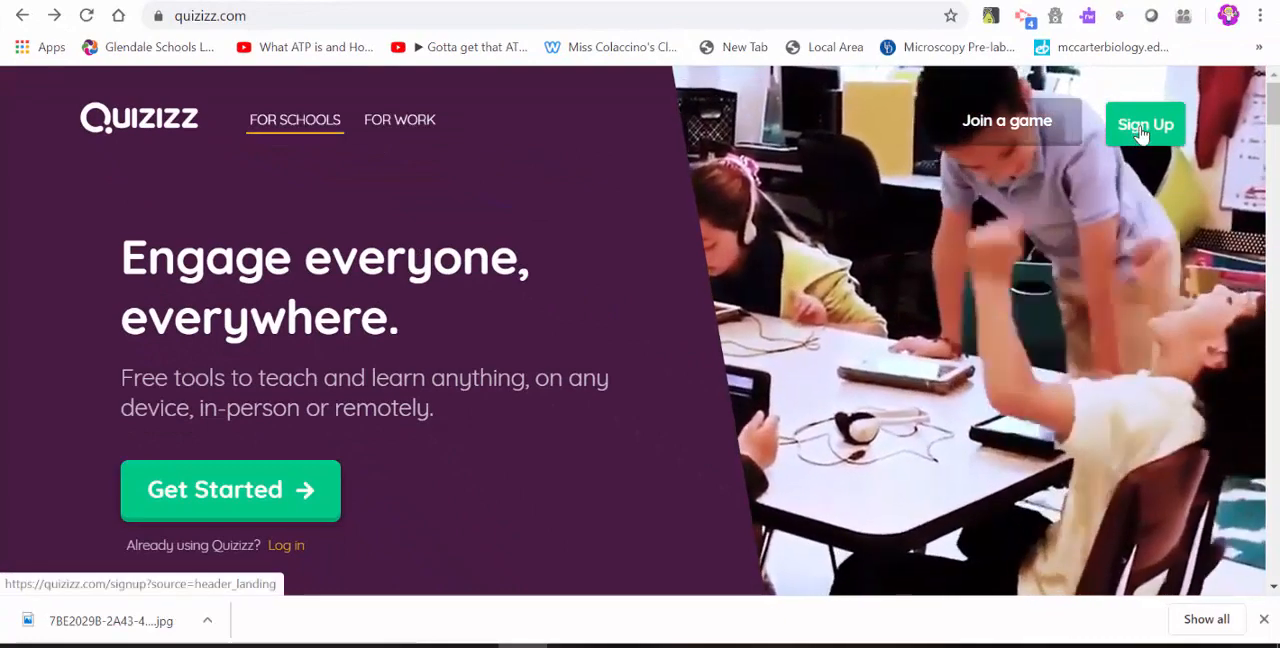
Go to the Quizizz sign-up page and sign up with a Google account.
right_click(1140, 133)
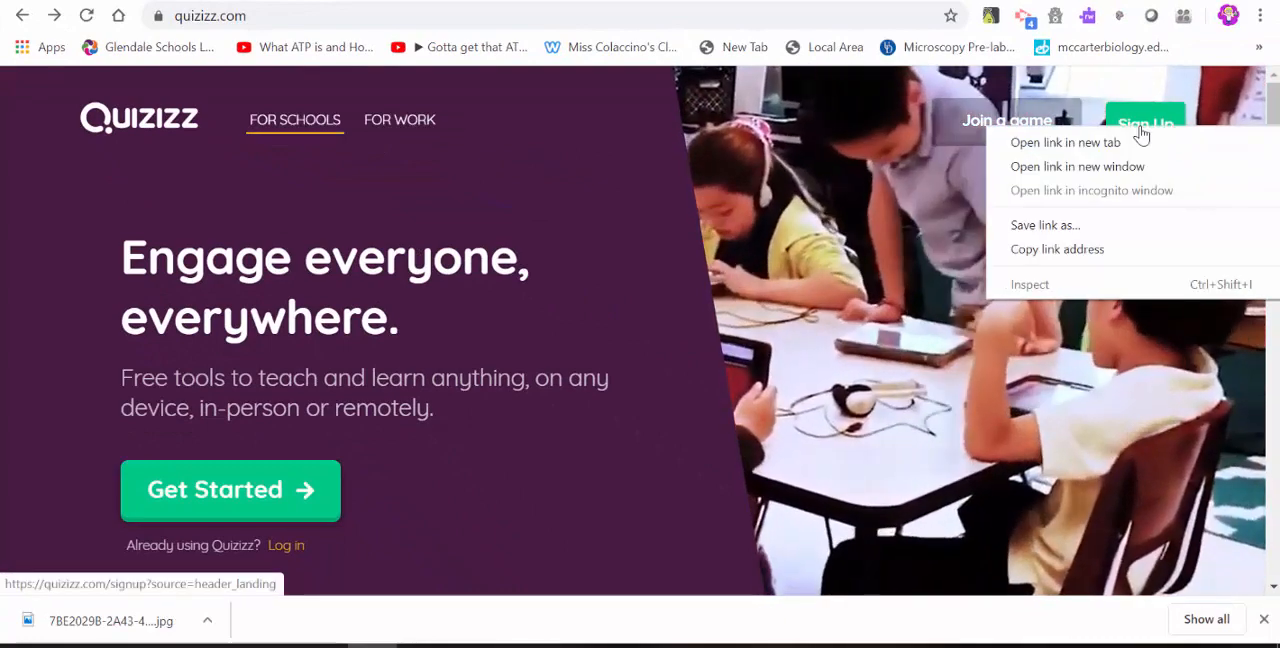
click(1141, 133)
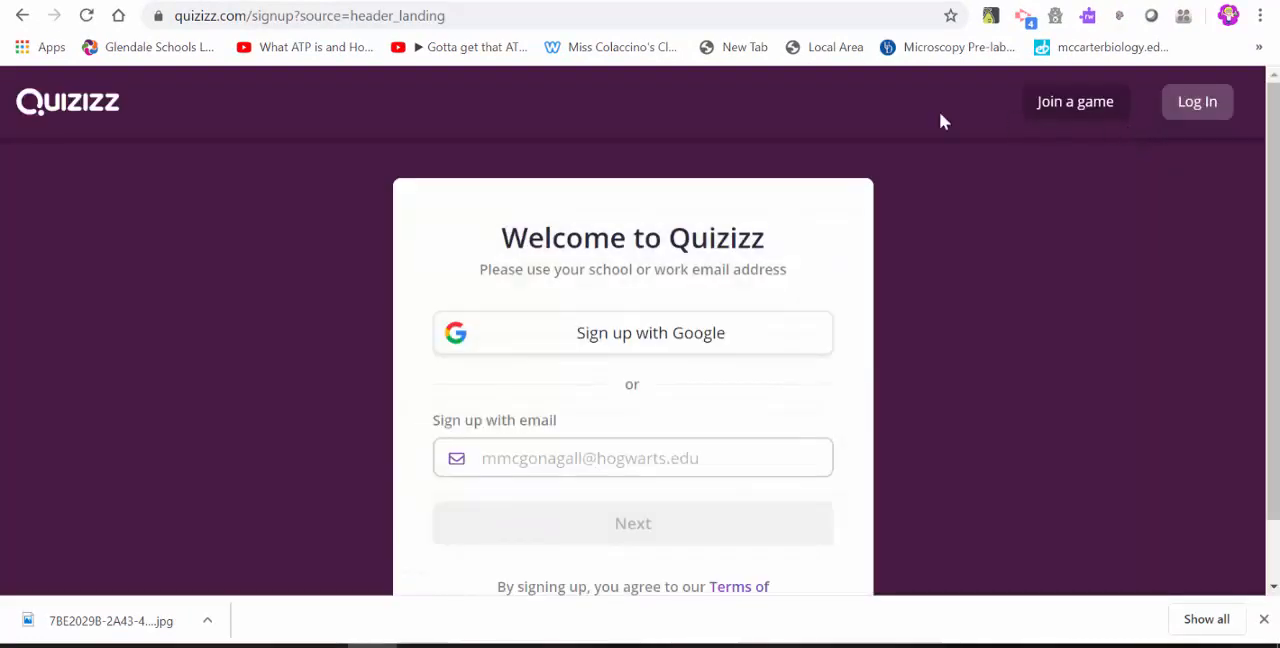
click(678, 350)
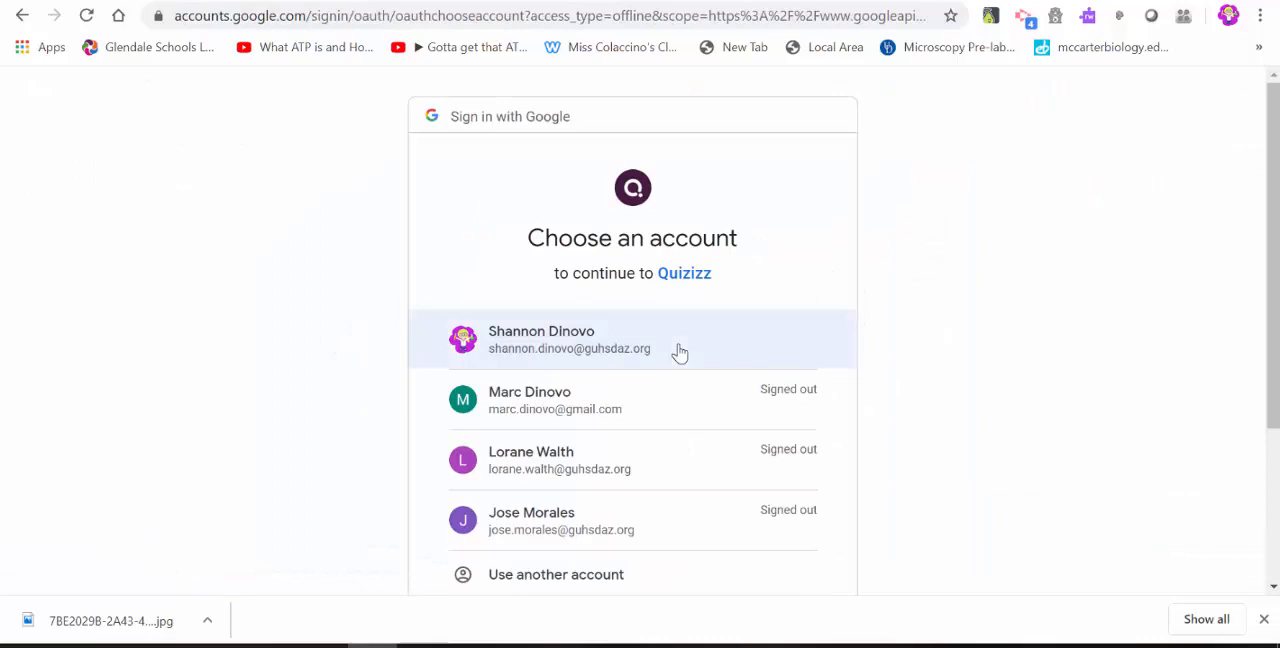
click(678, 350)
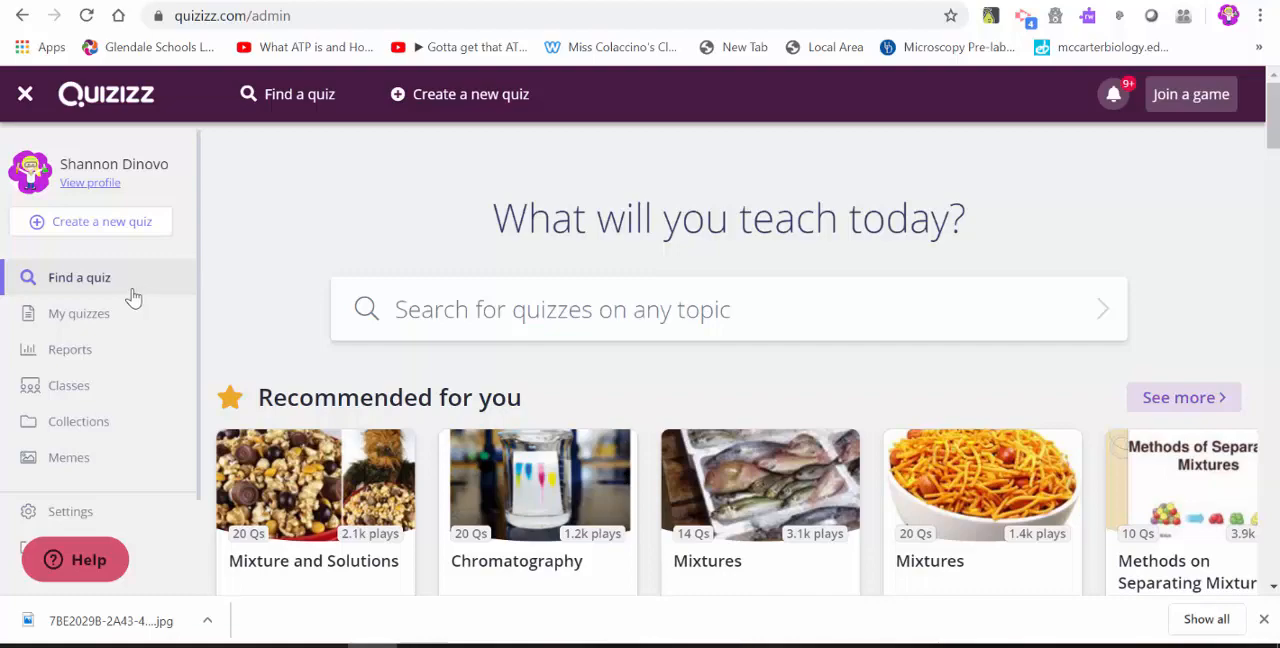
Open the collection of own quizzes and browse through the list.
click(64, 316)
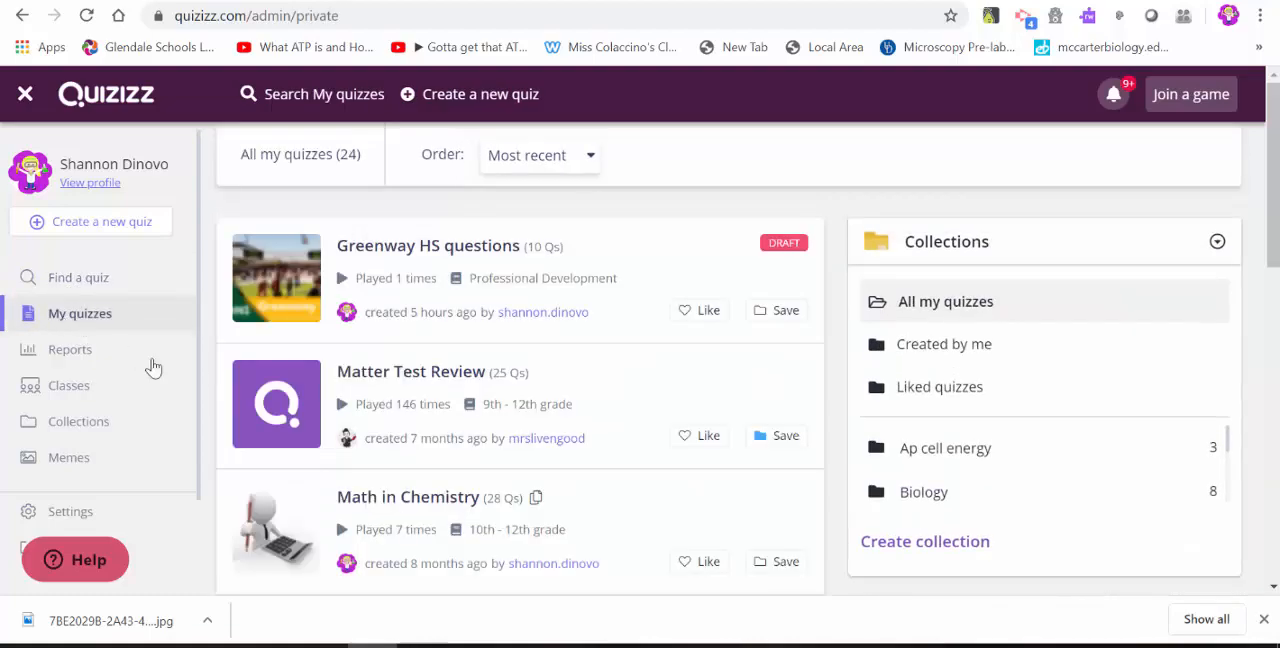
scroll(363, 524, down, 1)
scroll(363, 524, down, 9)
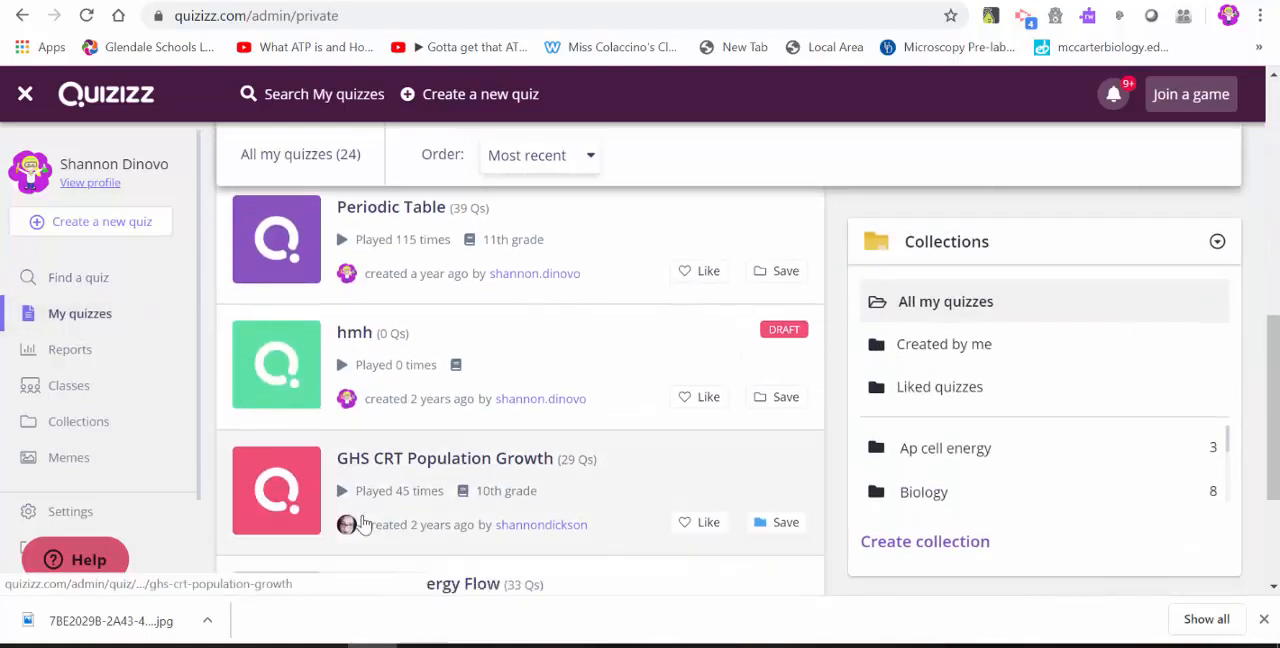
scroll(363, 524, up, 12)
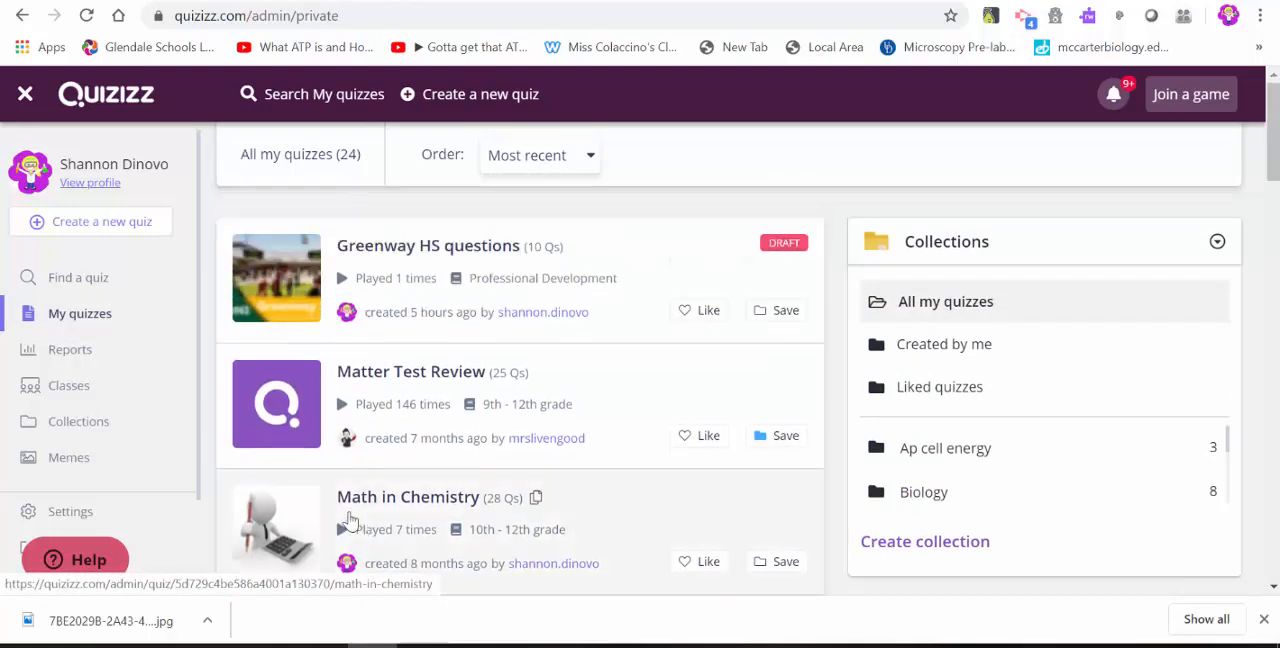
Open the report for the Classification of Matter quiz and review the individual player results.
click(72, 350)
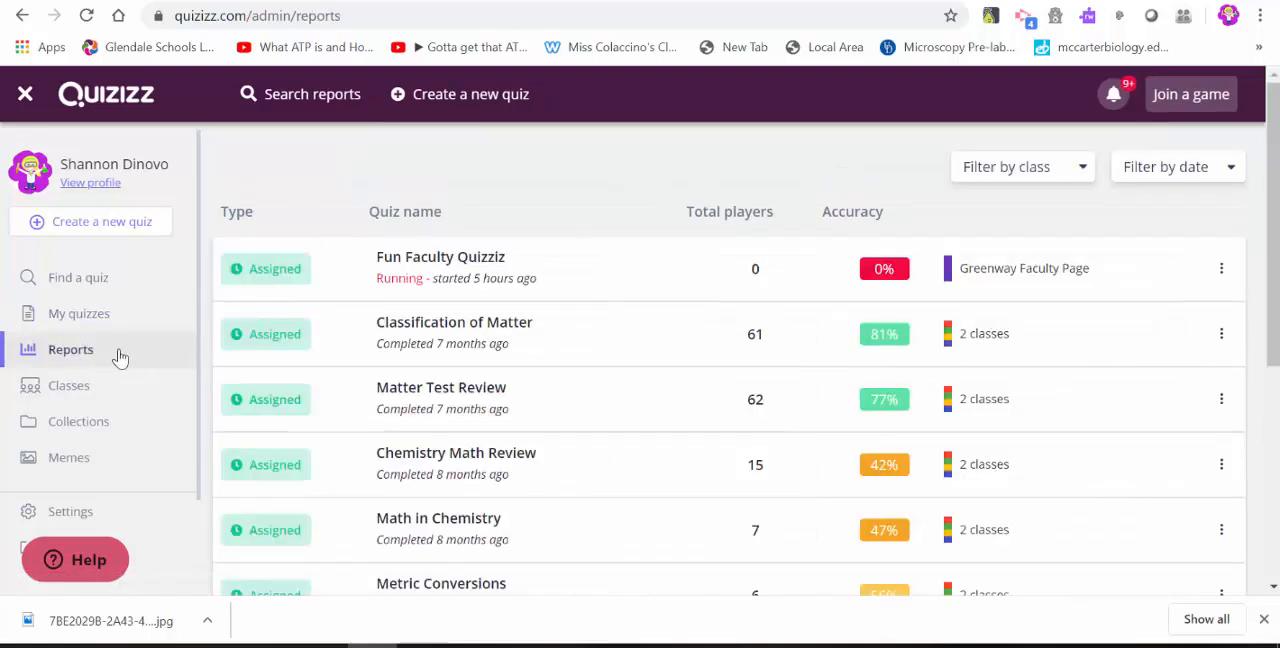
scroll(505, 531, down, 1)
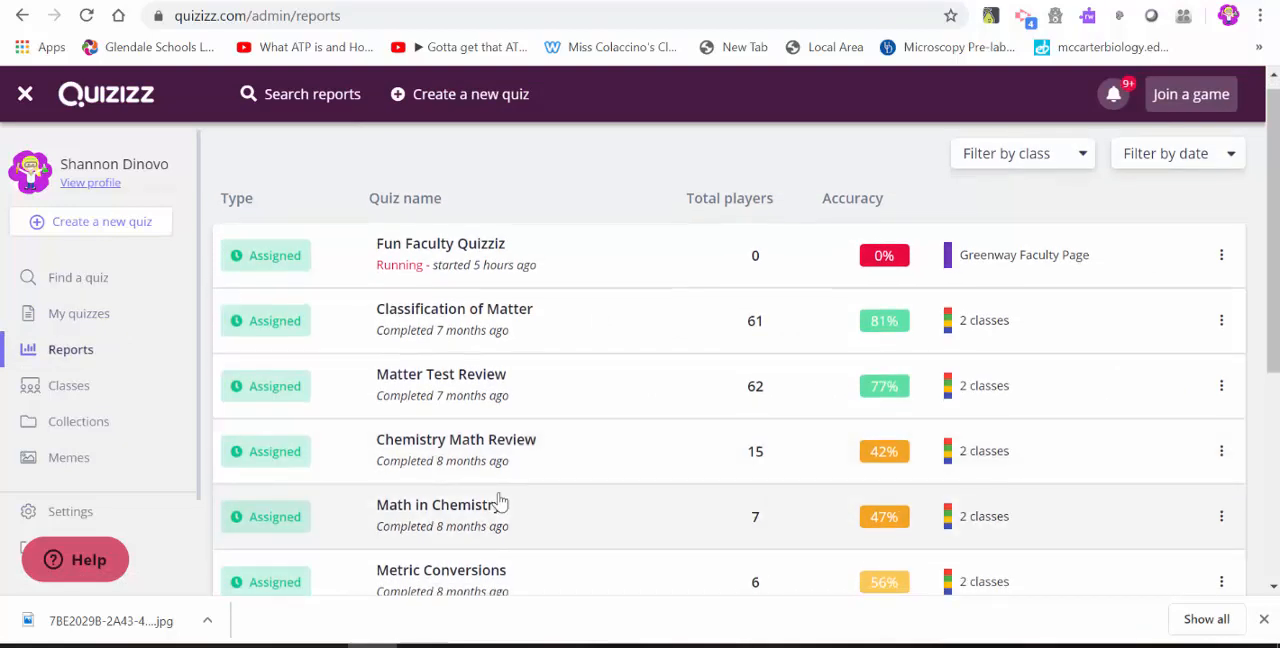
click(518, 331)
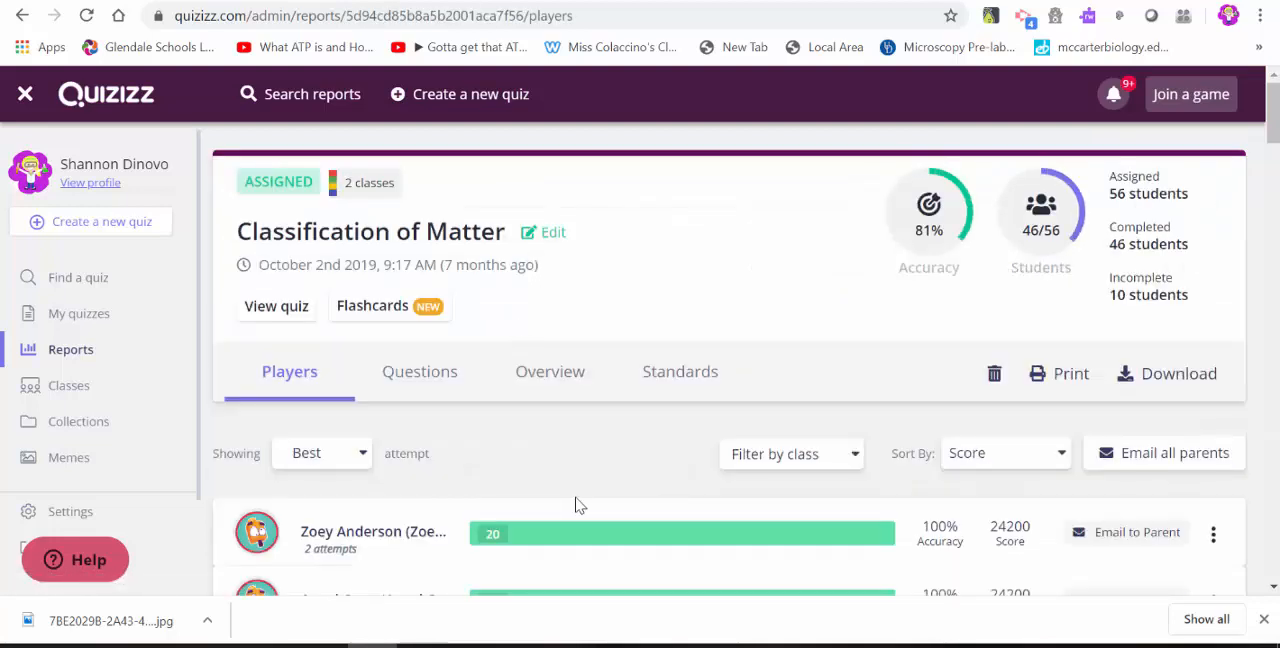
scroll(622, 497, down, 2)
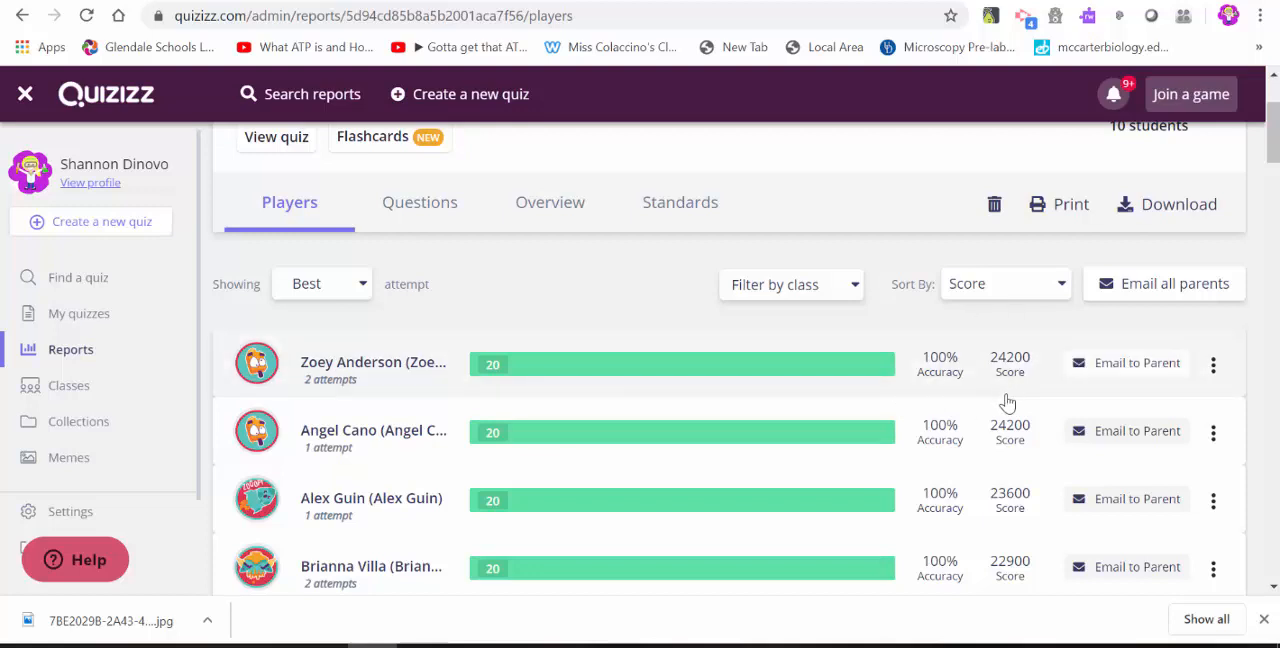
scroll(910, 443, down, 3)
scroll(910, 443, up, 6)
scroll(909, 443, down, 1)
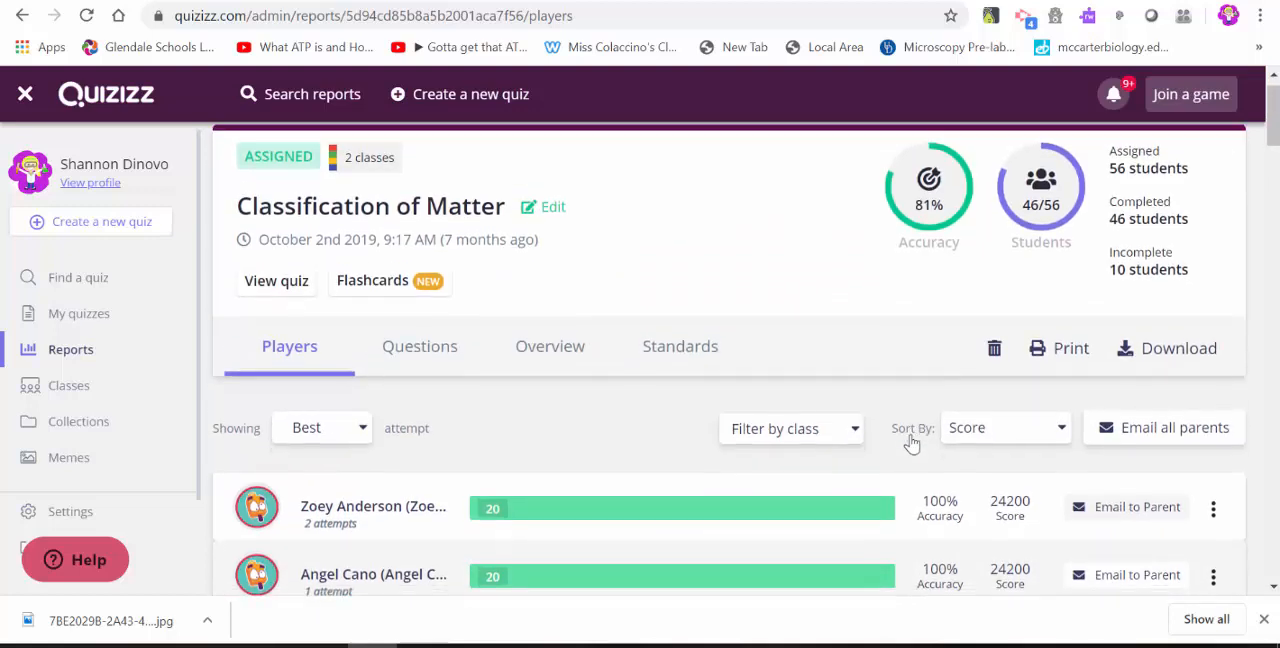
Review the question-by-question answer breakdown in the Classification of Matter report.
click(440, 334)
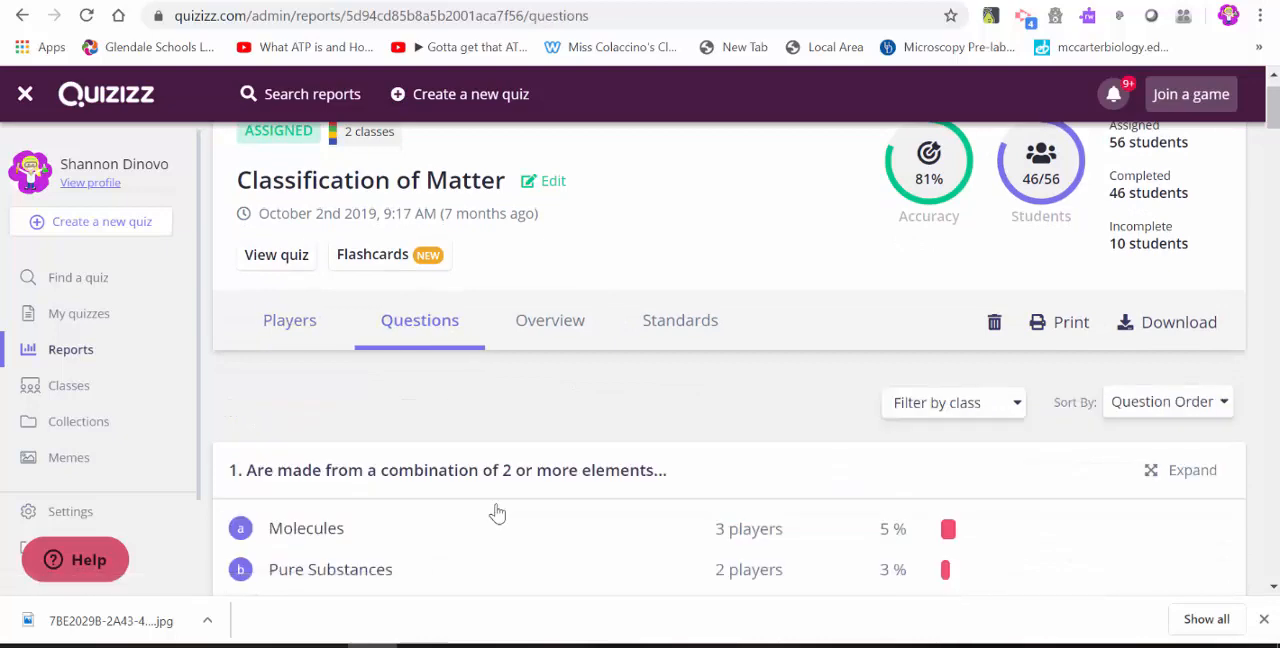
scroll(572, 508, down, 4)
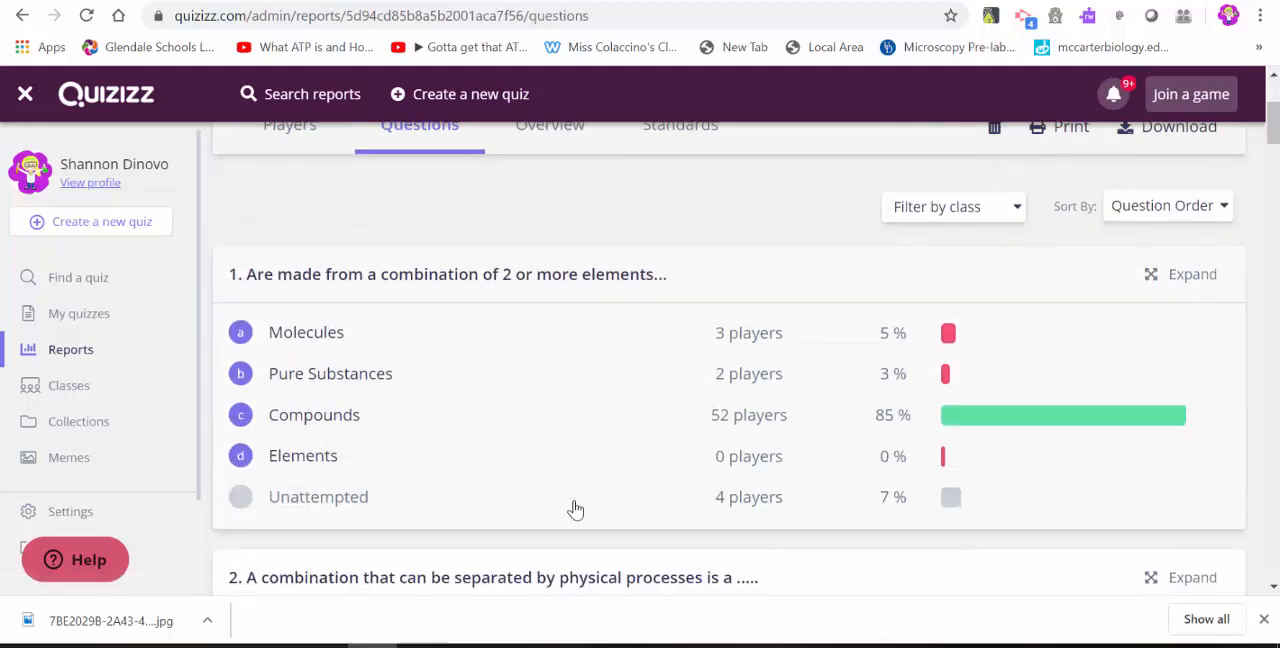
scroll(575, 510, down, 2)
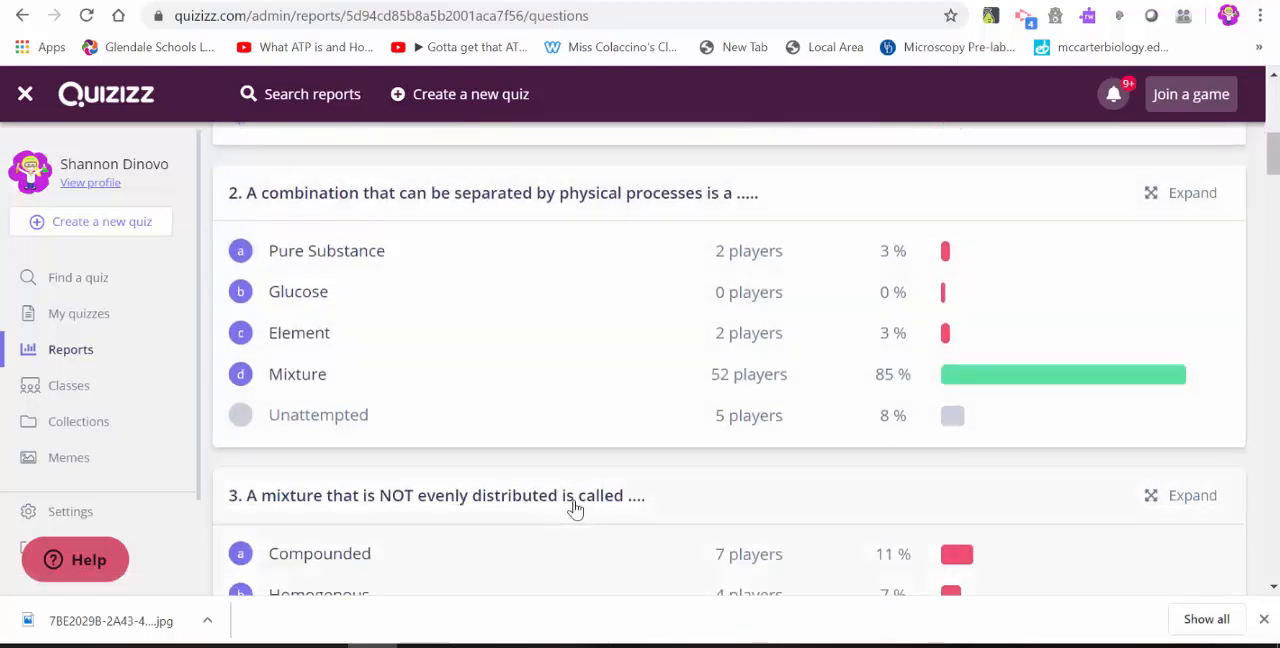
scroll(575, 510, down, 1)
scroll(575, 510, up, 4)
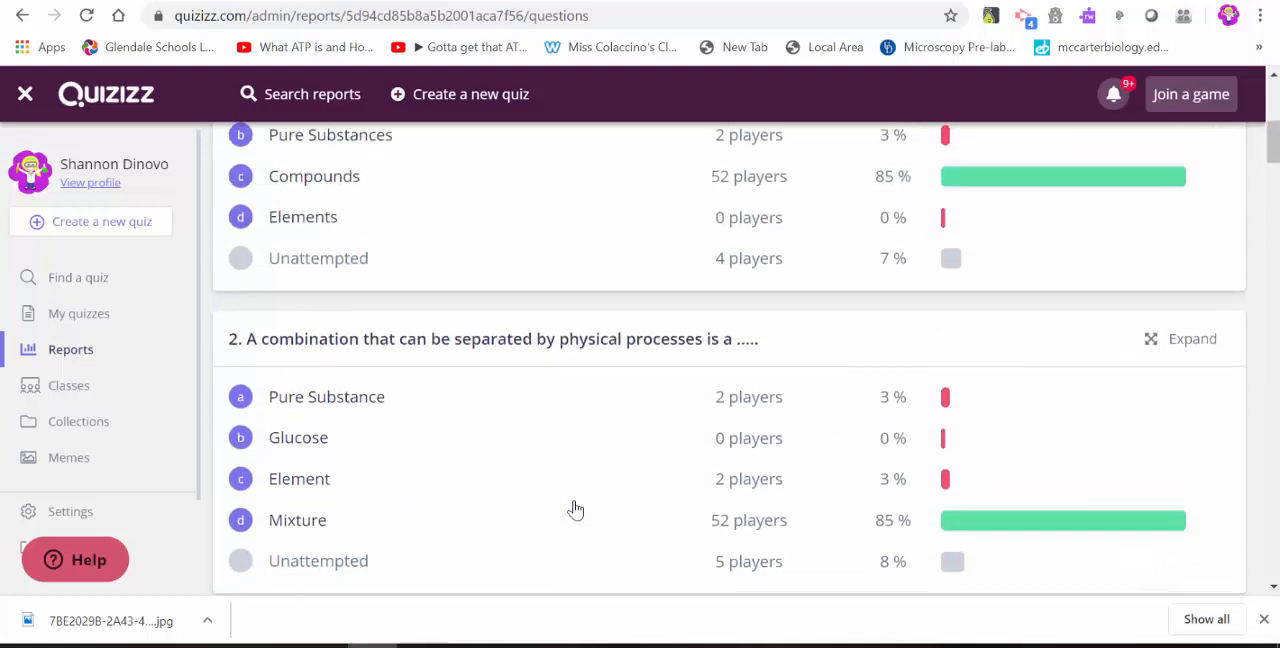
scroll(575, 510, up, 2)
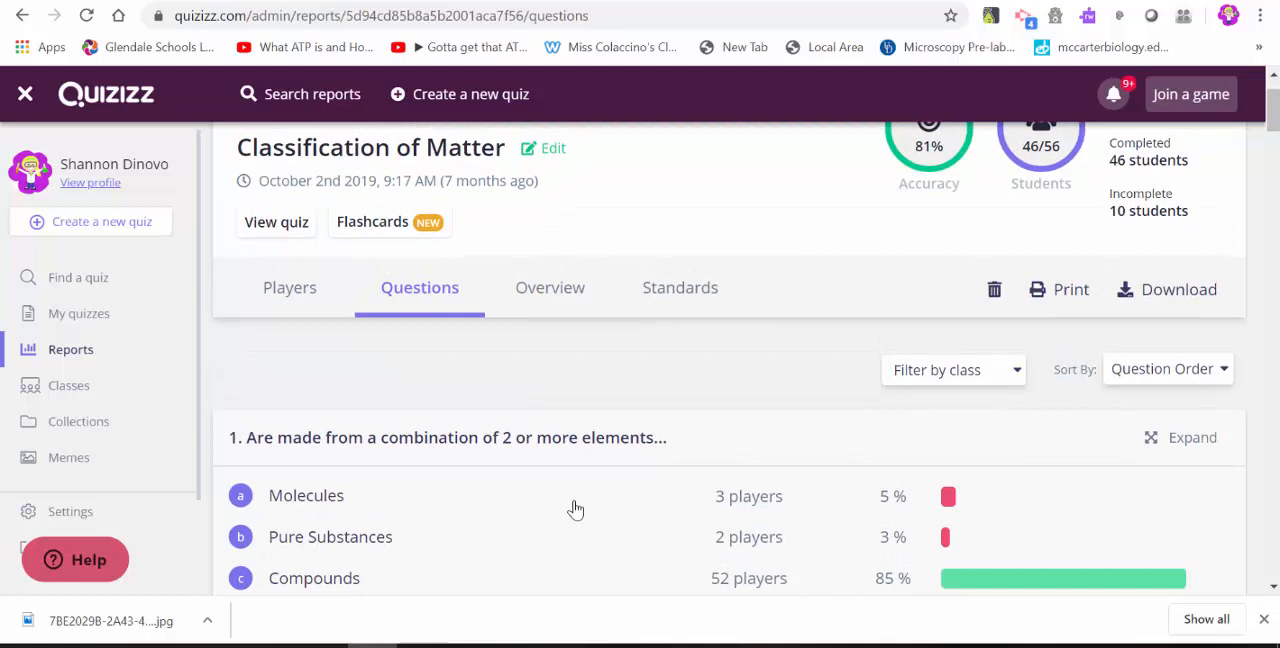
scroll(575, 510, up, 1)
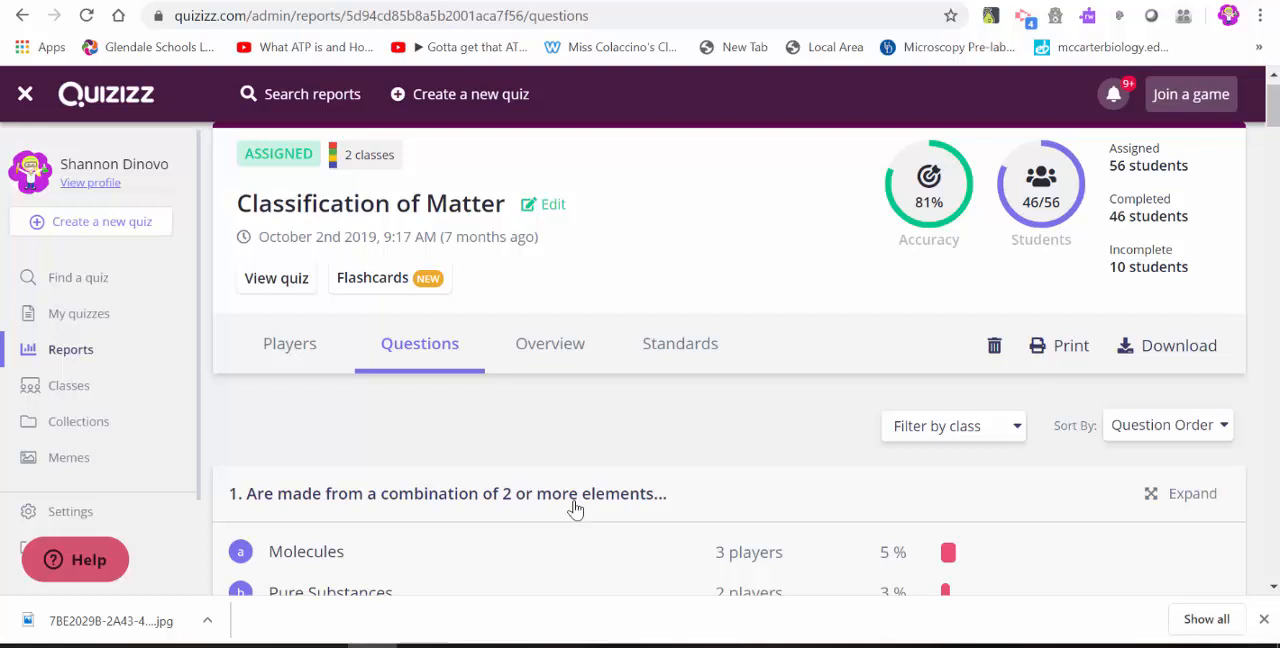
Create a new quiz named "practice" with Chemistry as its relevant class.
click(136, 240)
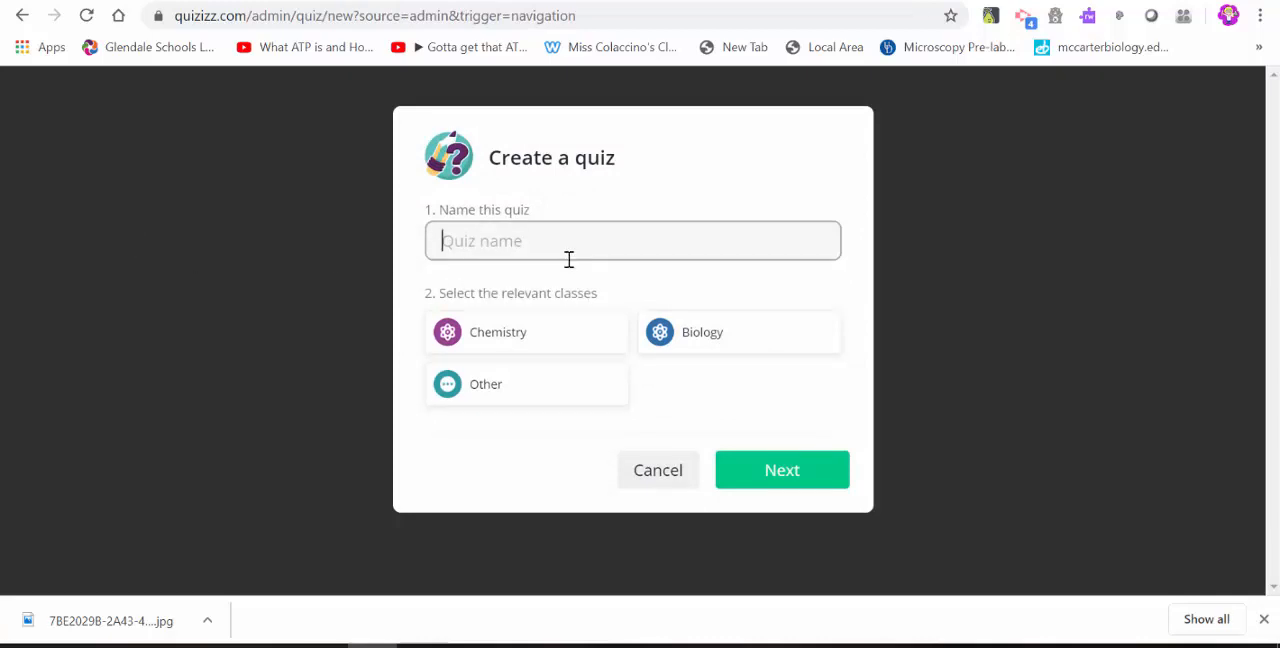
text(practice)
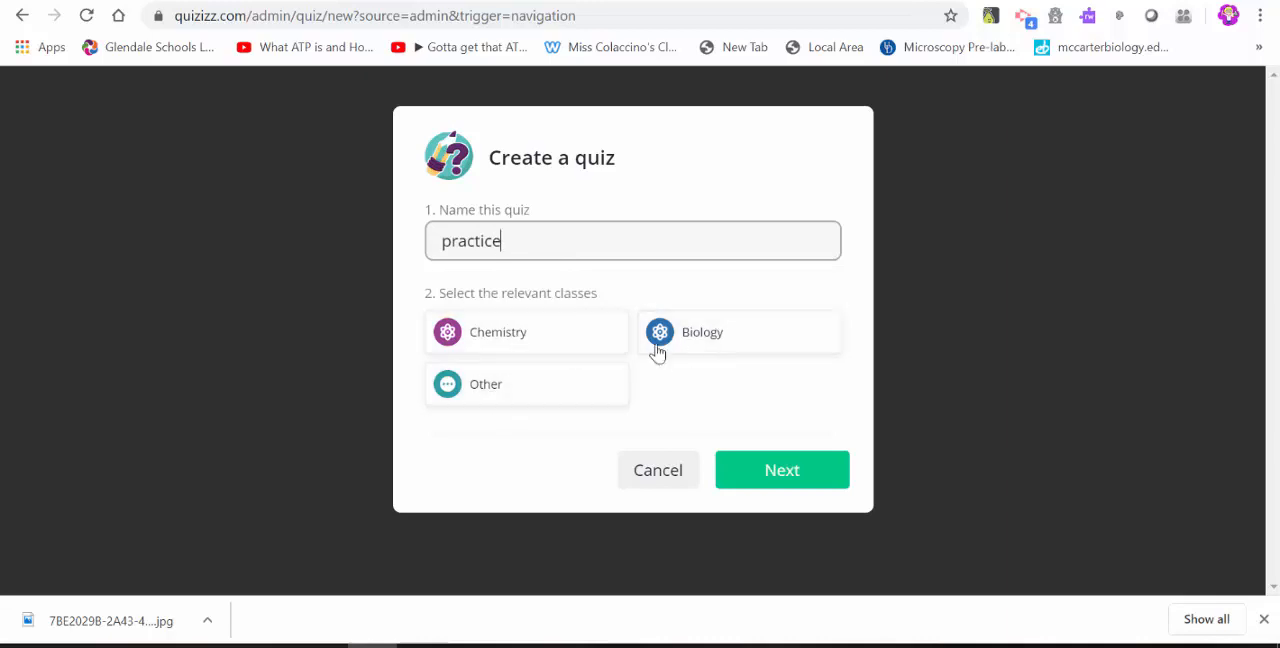
click(594, 335)
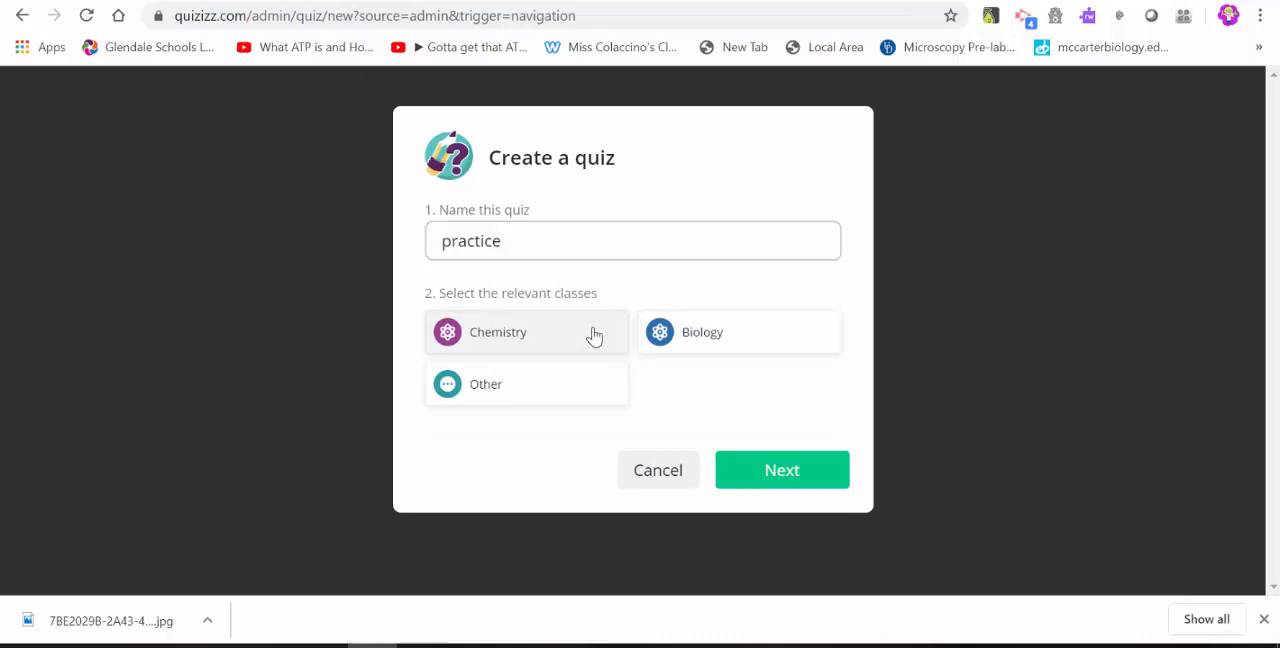
right_click(802, 483)
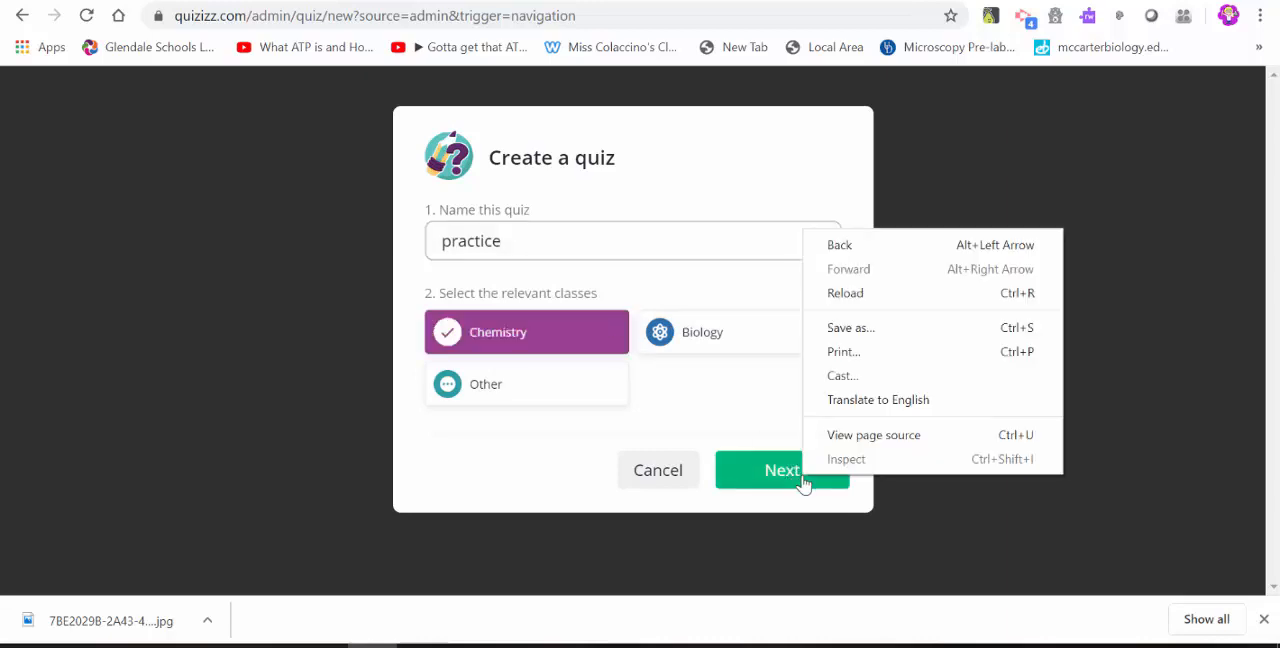
click(797, 486)
click(797, 486)
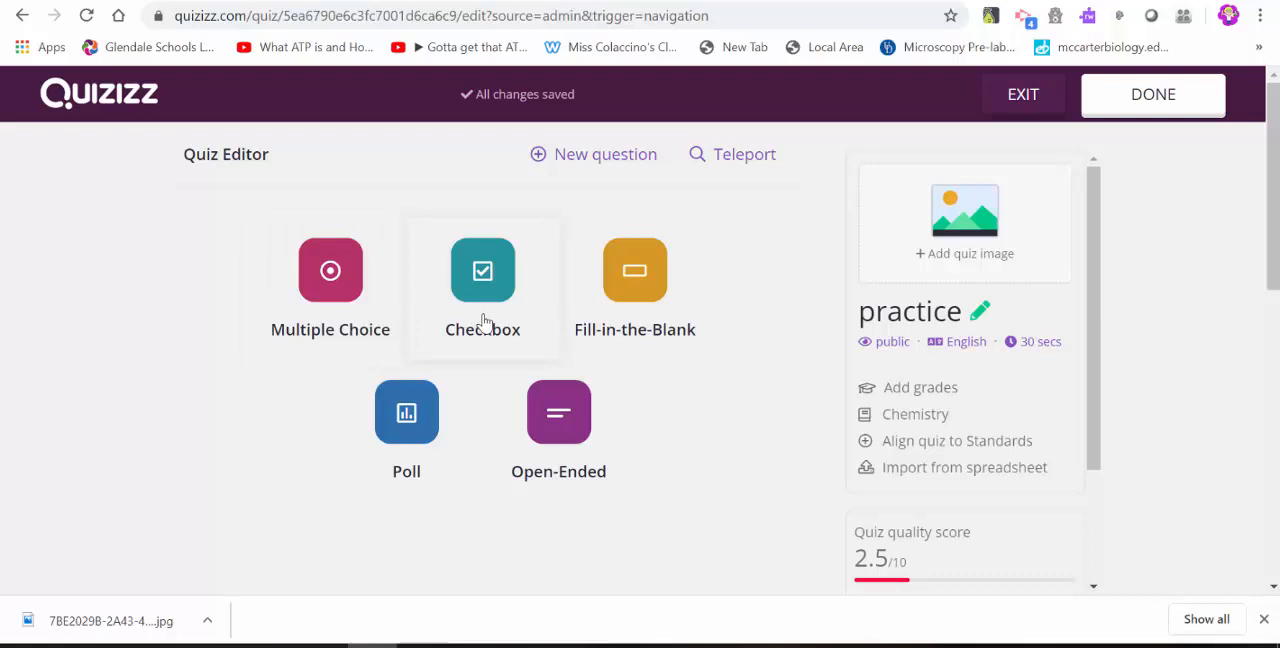
Add a multiple choice question with the text "this is the question".
click(344, 311)
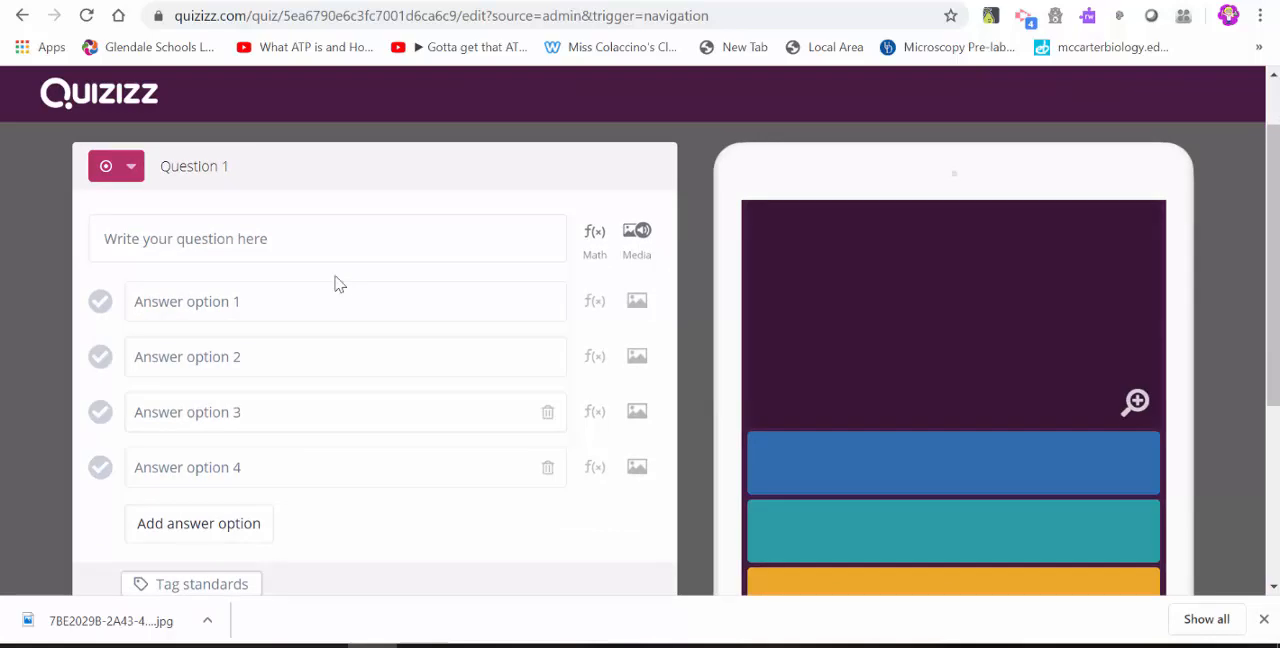
click(326, 253)
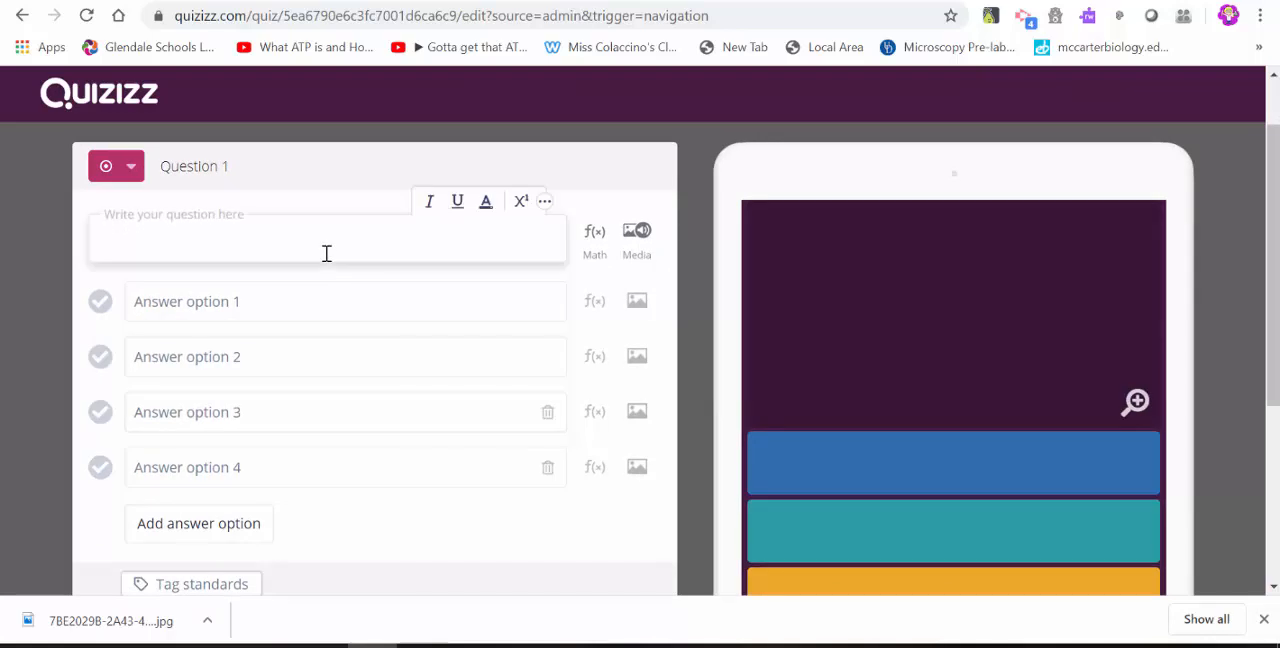
text(this is the question)
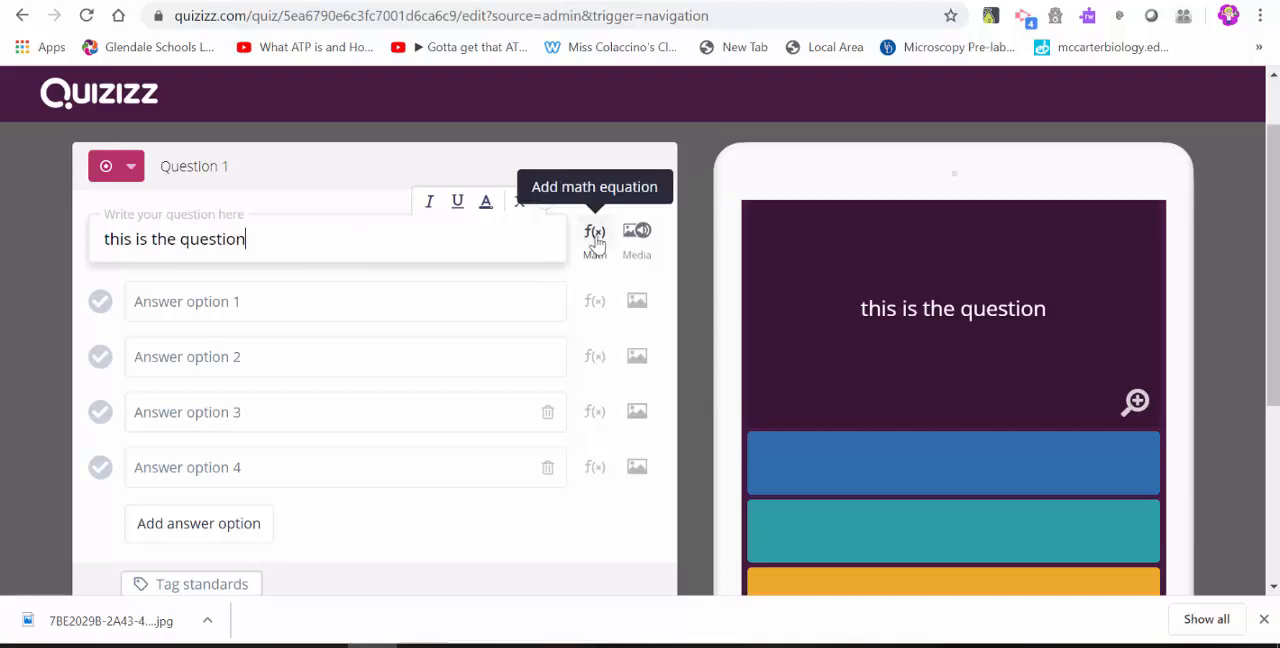
Look over the basic symbols in the question's equation editor, then close it without inserting anything.
click(595, 240)
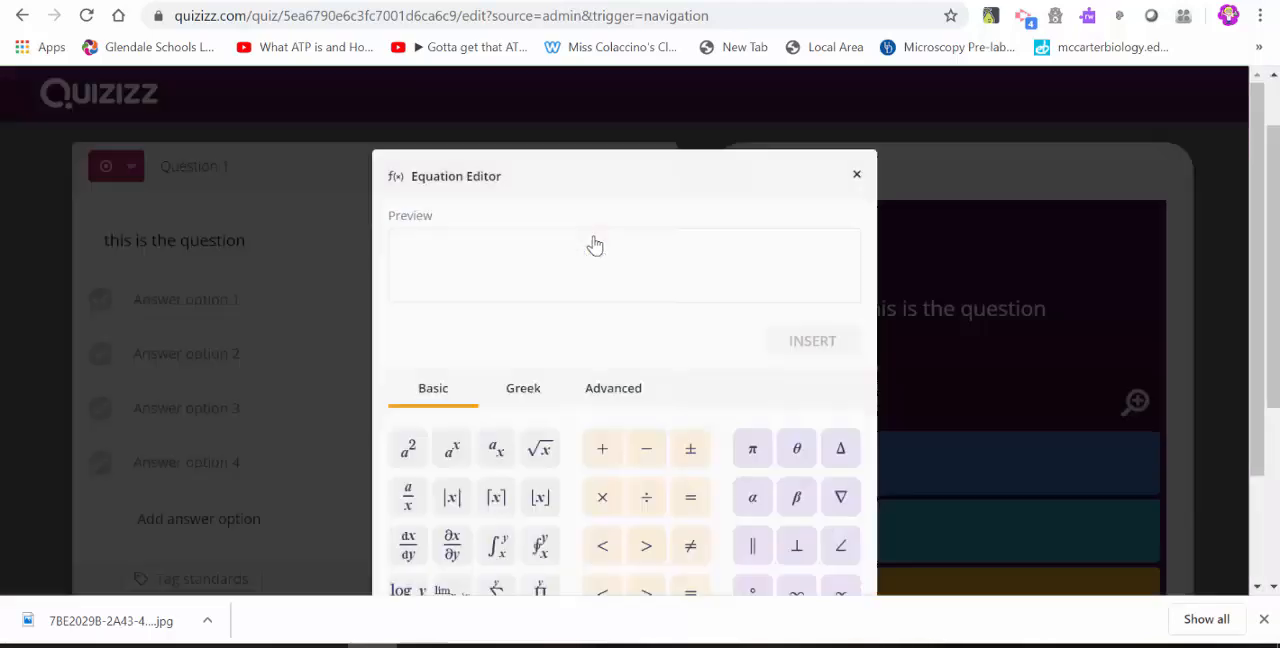
scroll(606, 350, down, 2)
scroll(606, 394, up, 2)
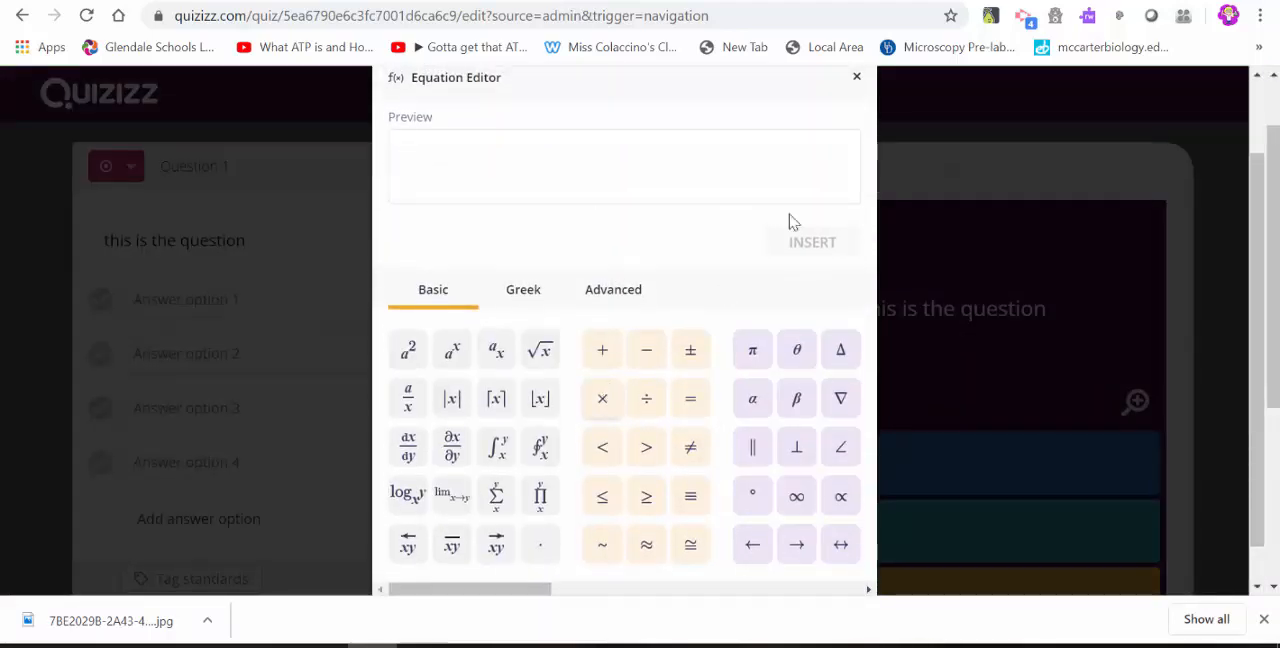
click(856, 79)
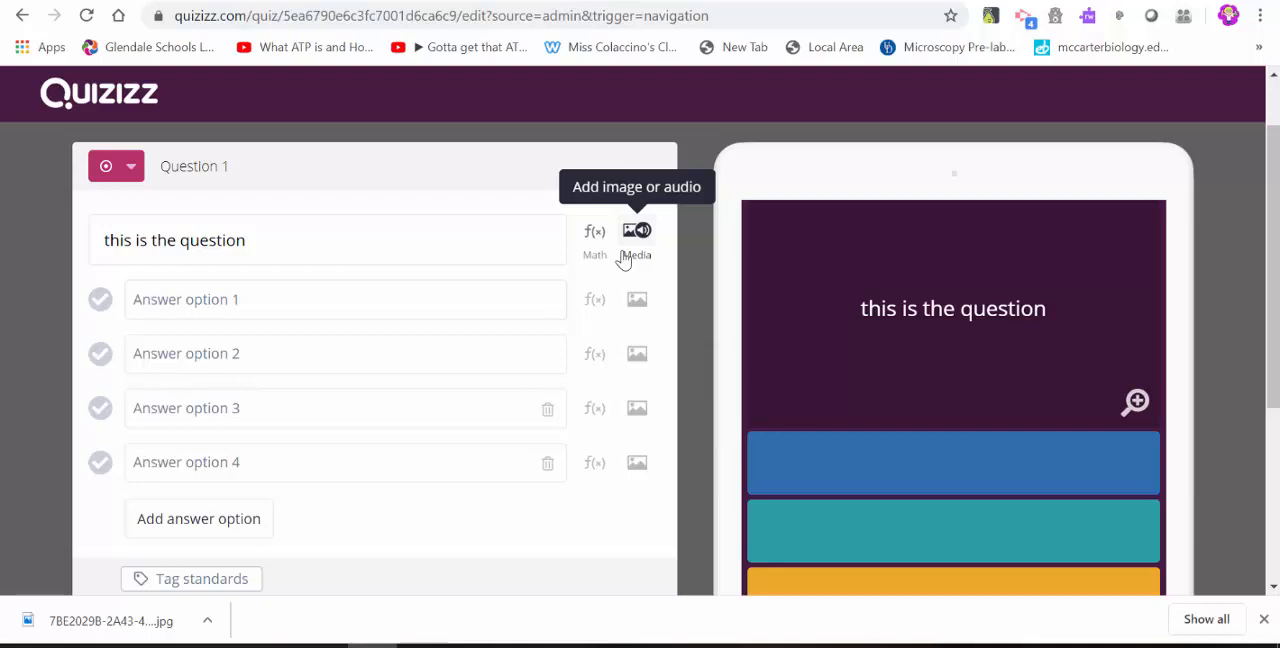
Enter "d" and "ddsf" as the first two answer options and mark "d" as the correct answer.
click(444, 314)
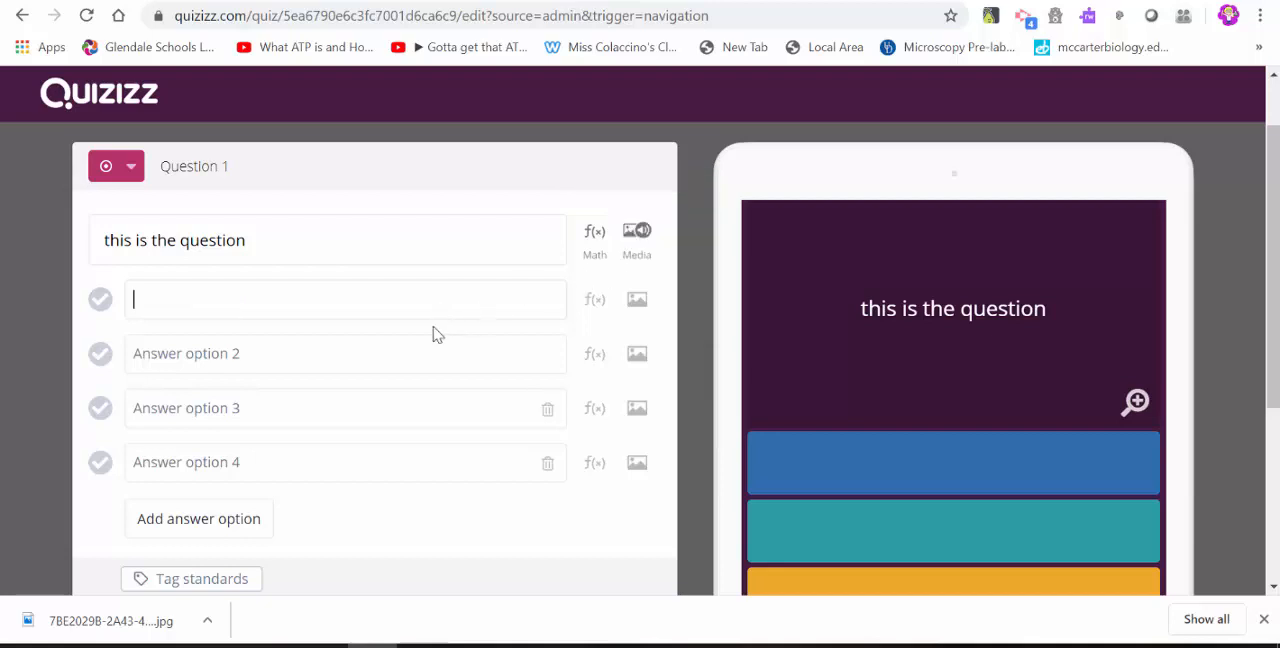
text(d)
click(420, 357)
text(ddsf)
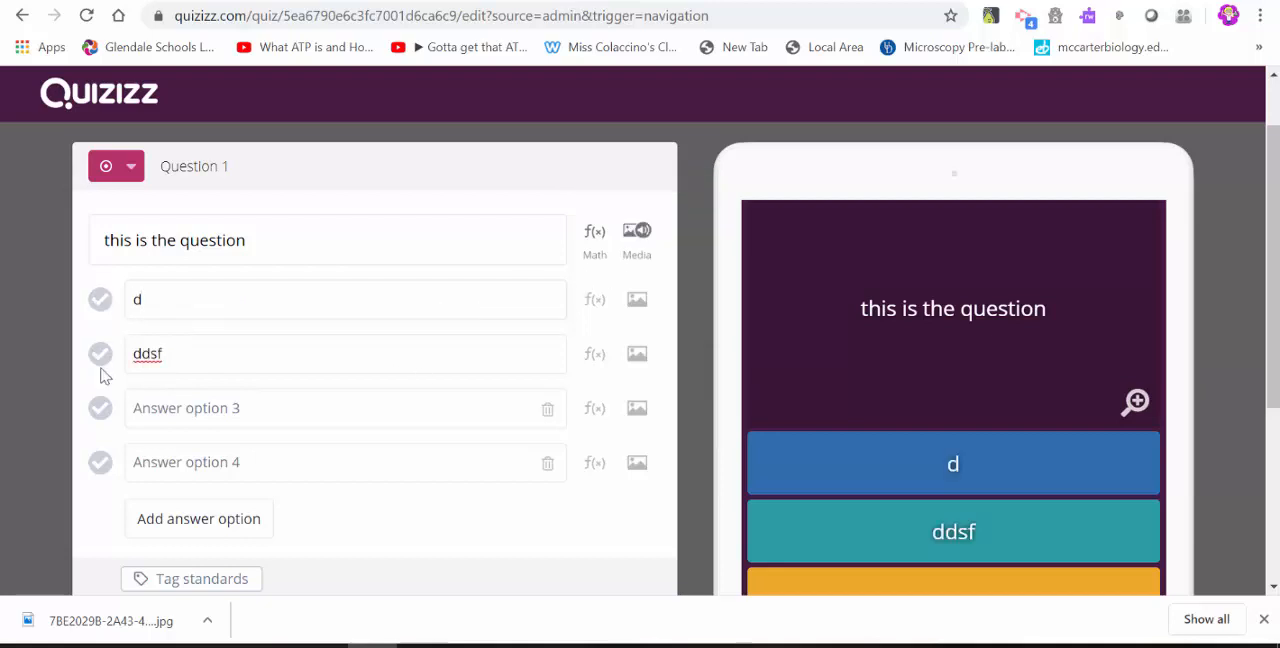
scroll(175, 358, down, 1)
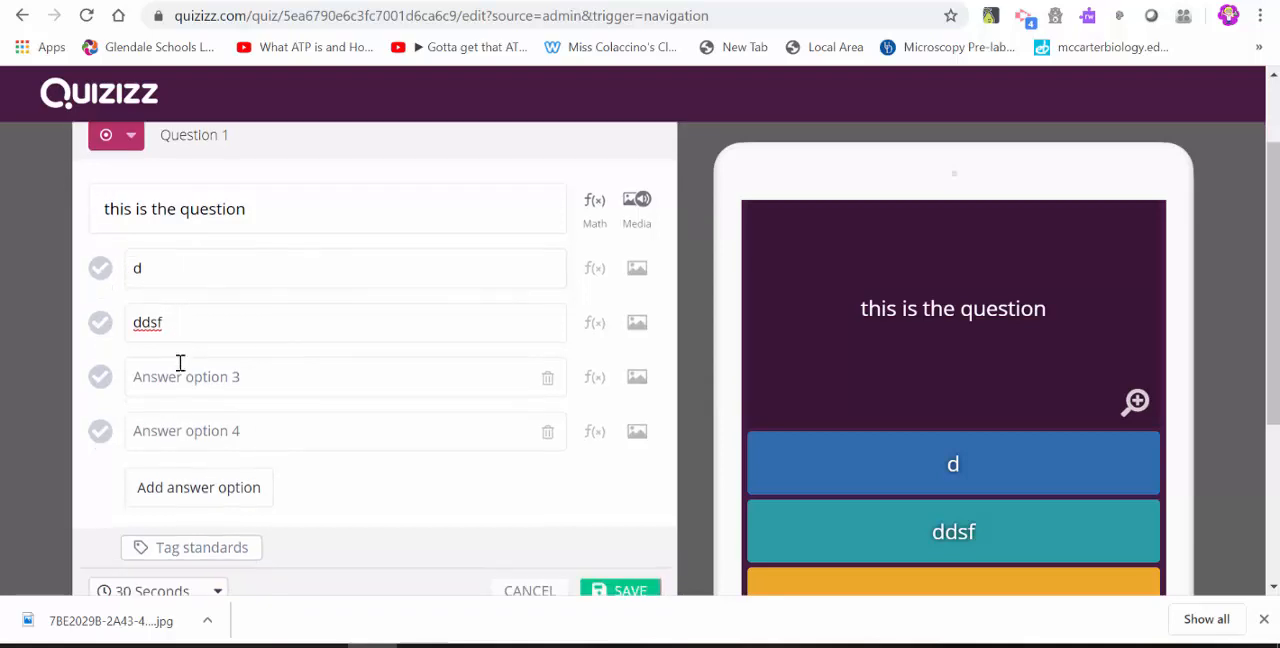
click(100, 270)
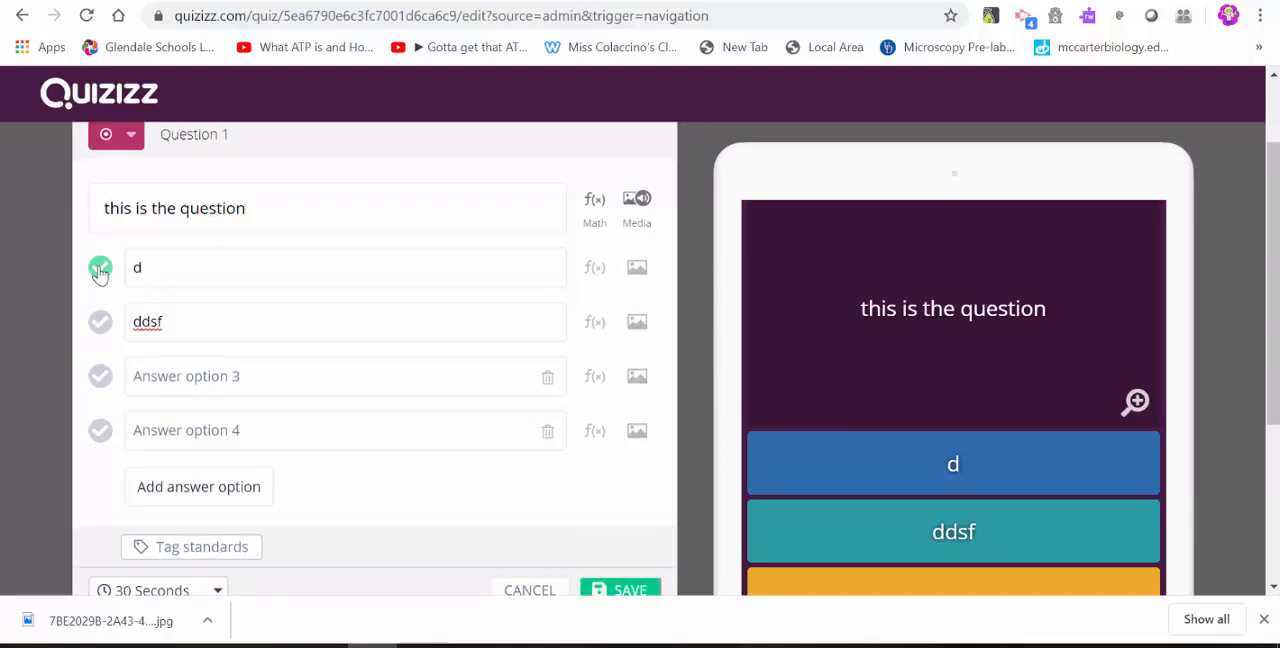
Look over the time limit options for the question, keep 30 Seconds, and save the question.
scroll(249, 366, down, 2)
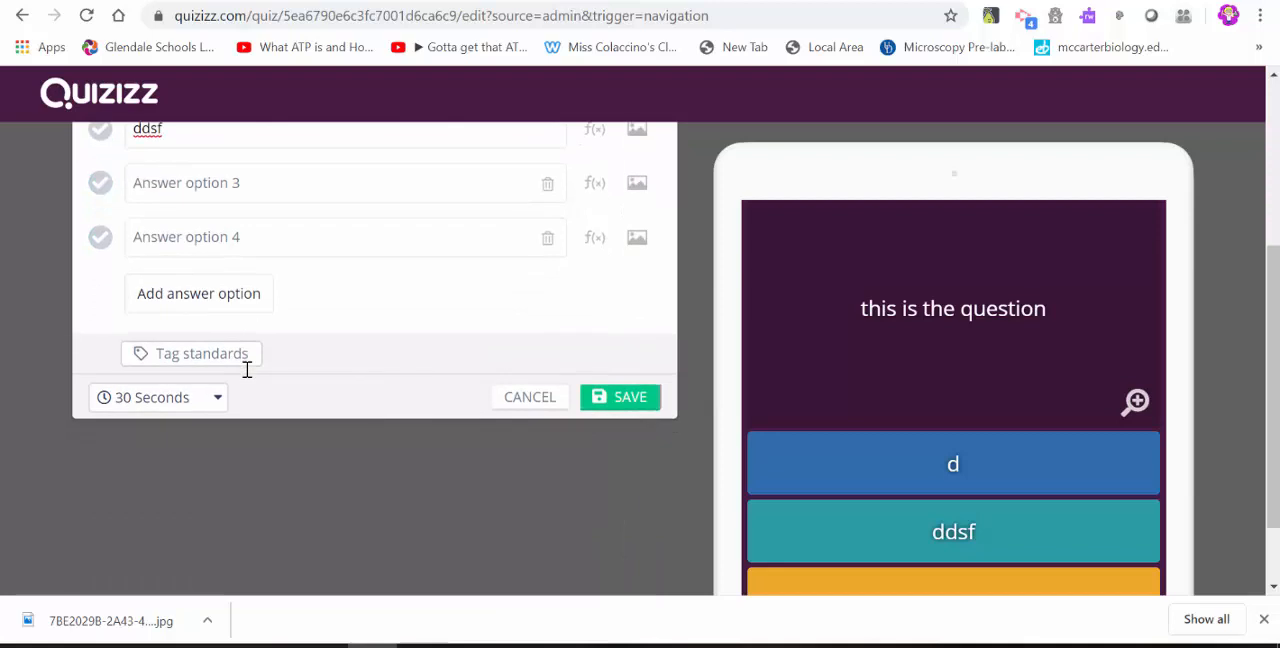
click(216, 400)
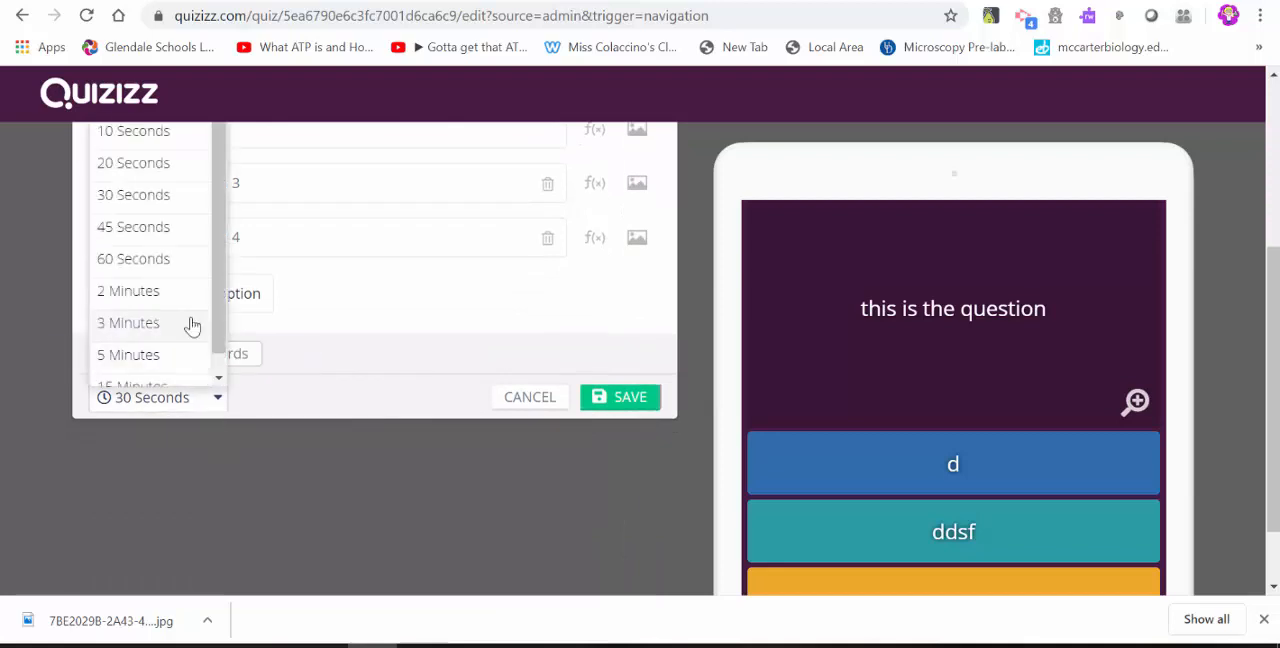
scroll(186, 313, up, 1)
scroll(186, 314, down, 1)
scroll(186, 314, up, 1)
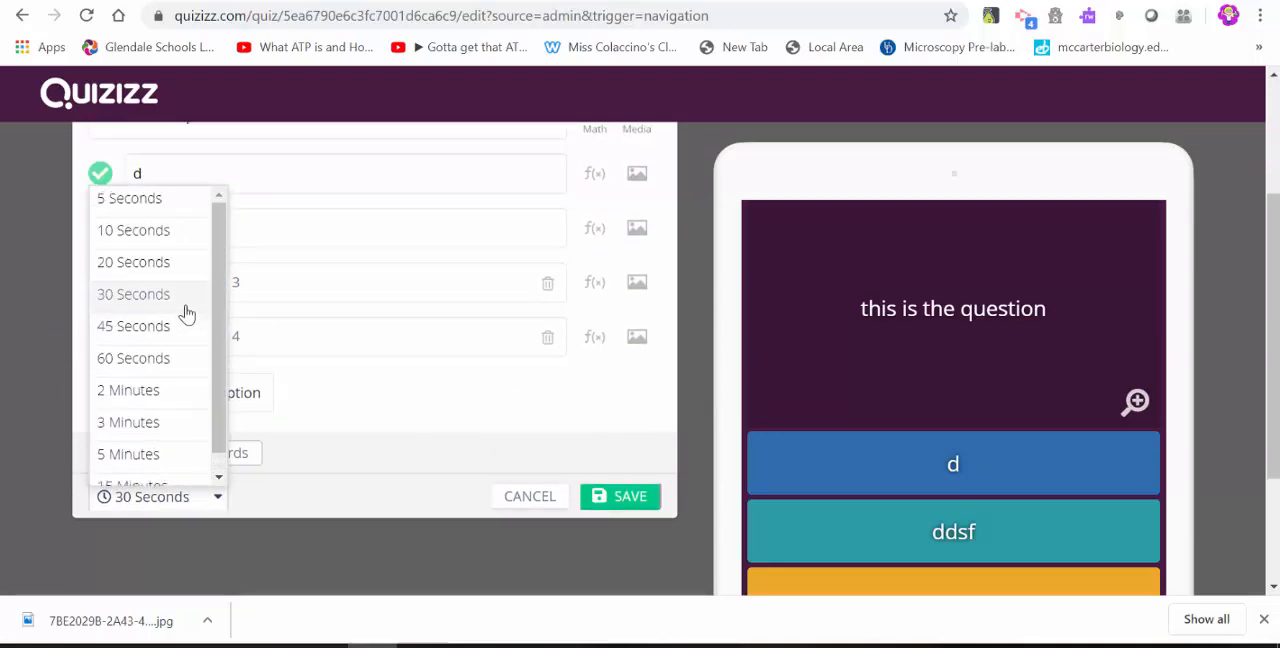
scroll(186, 314, down, 1)
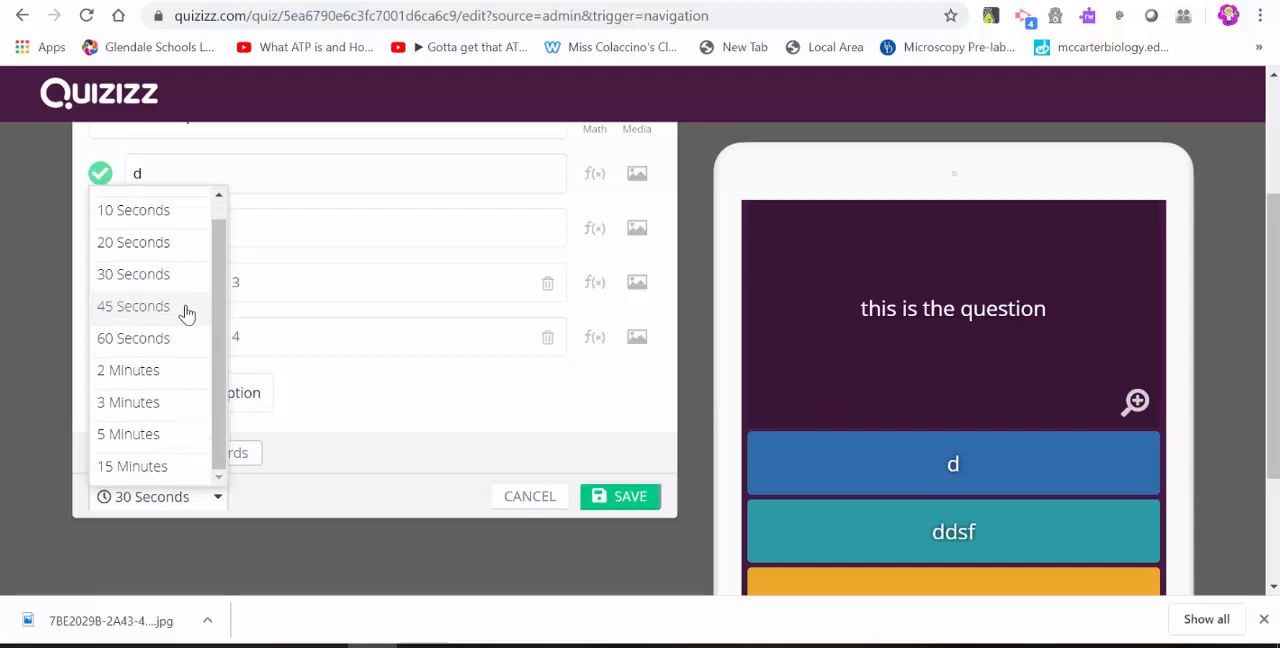
click(324, 492)
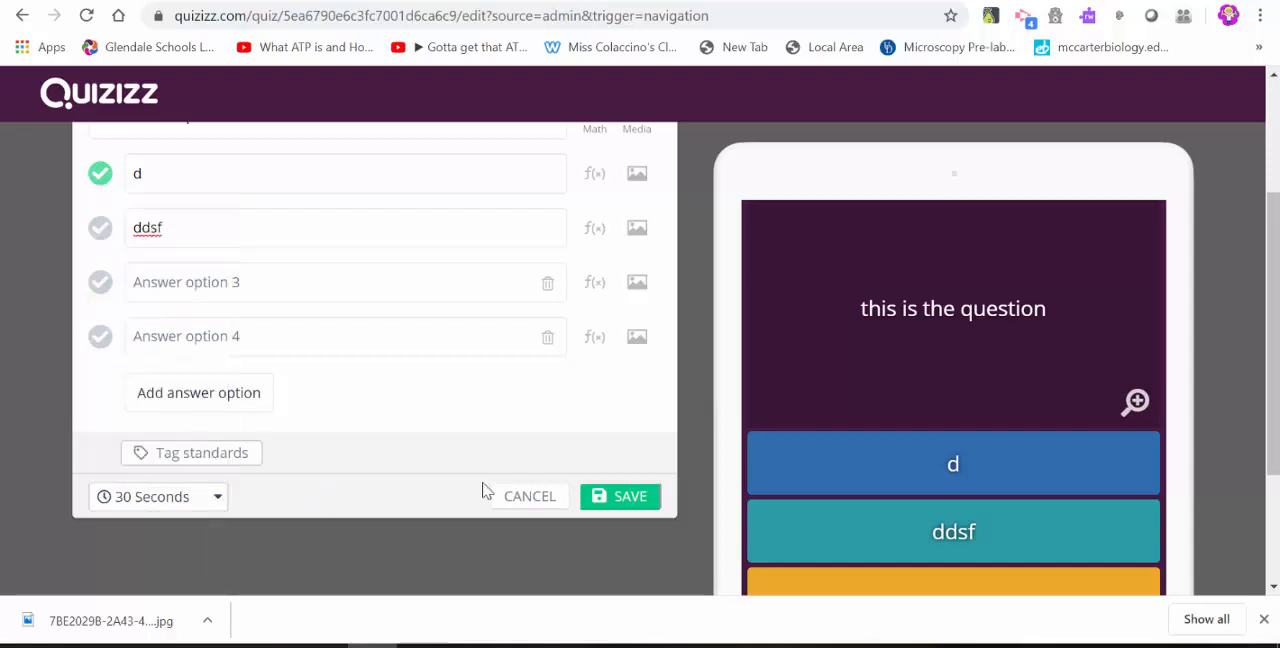
click(639, 502)
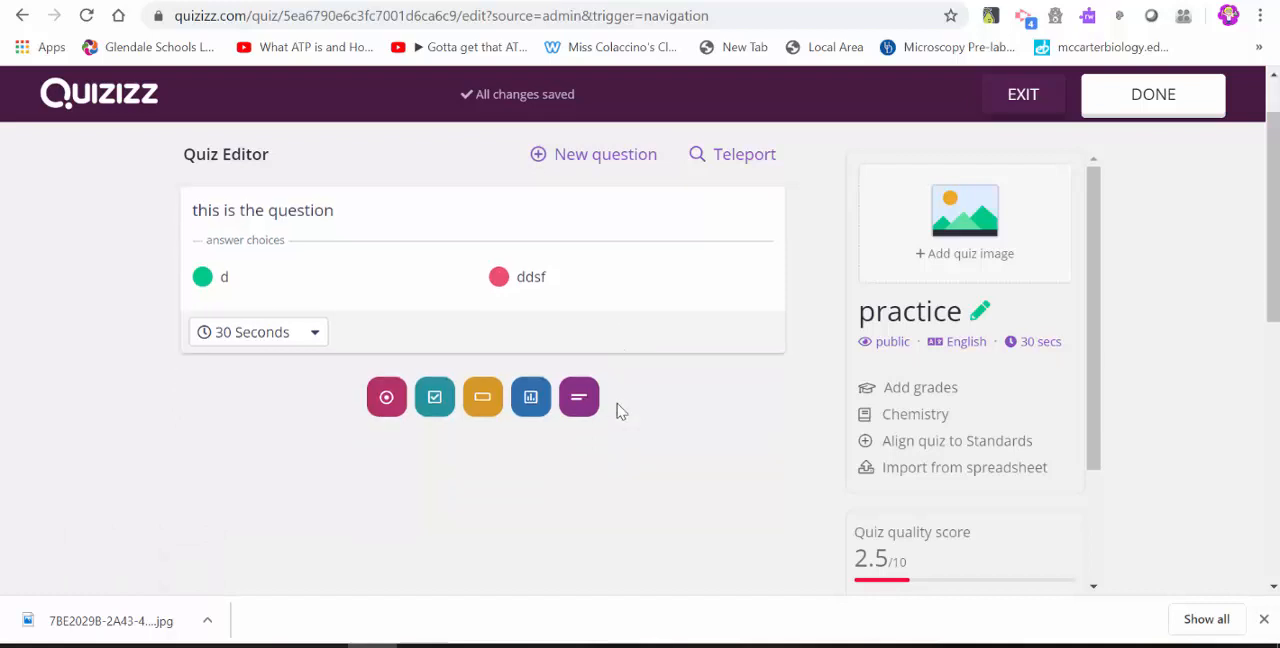
Finish the quiz with its grade range set to 2nd through 2nd and visibility kept public, then save the quiz details.
click(1153, 102)
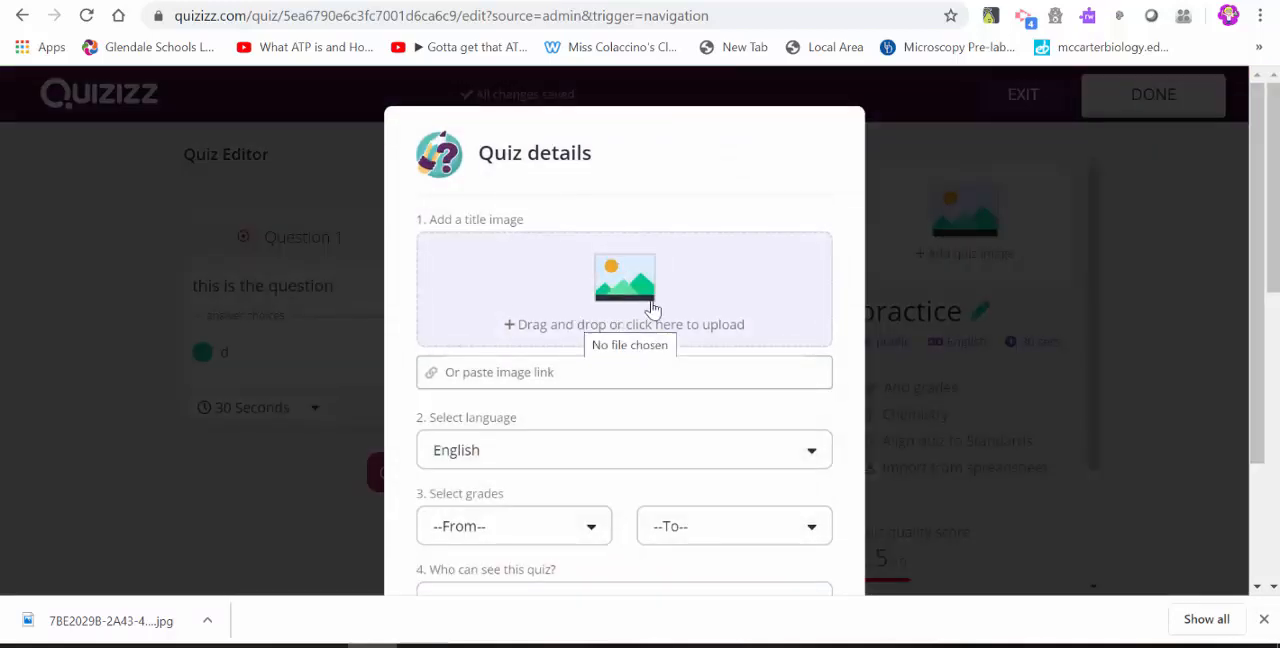
scroll(650, 300, down, 1)
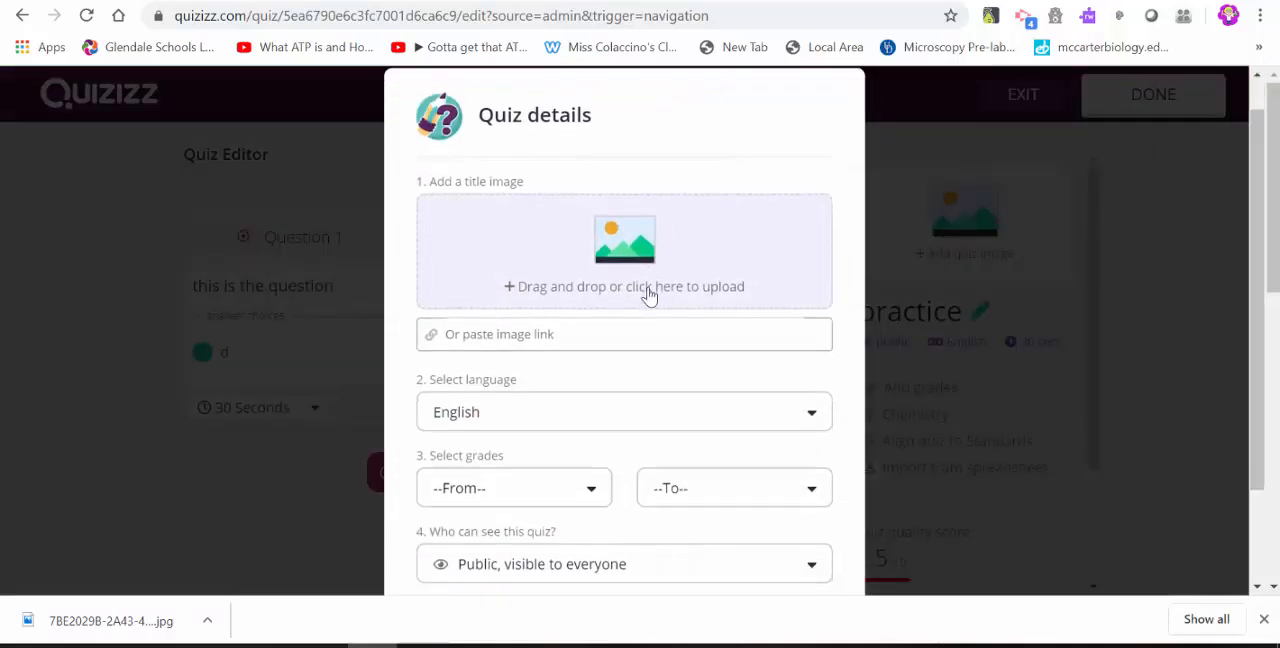
scroll(648, 295, down, 1)
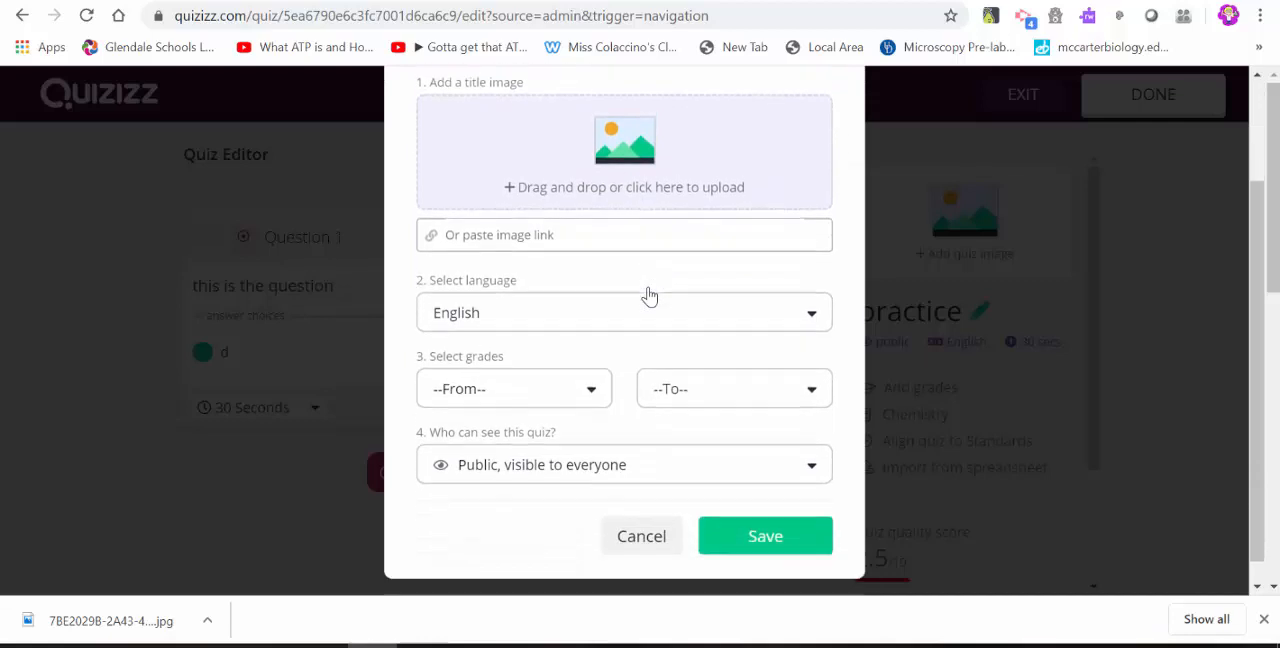
click(566, 390)
click(543, 478)
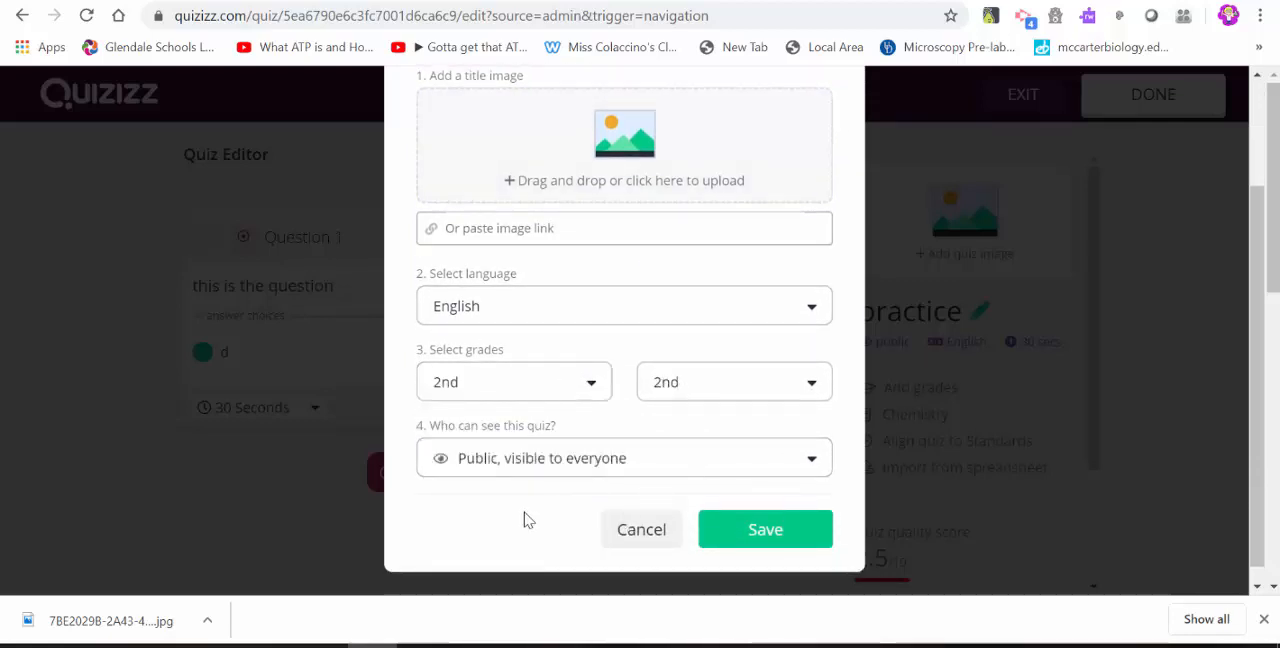
click(681, 456)
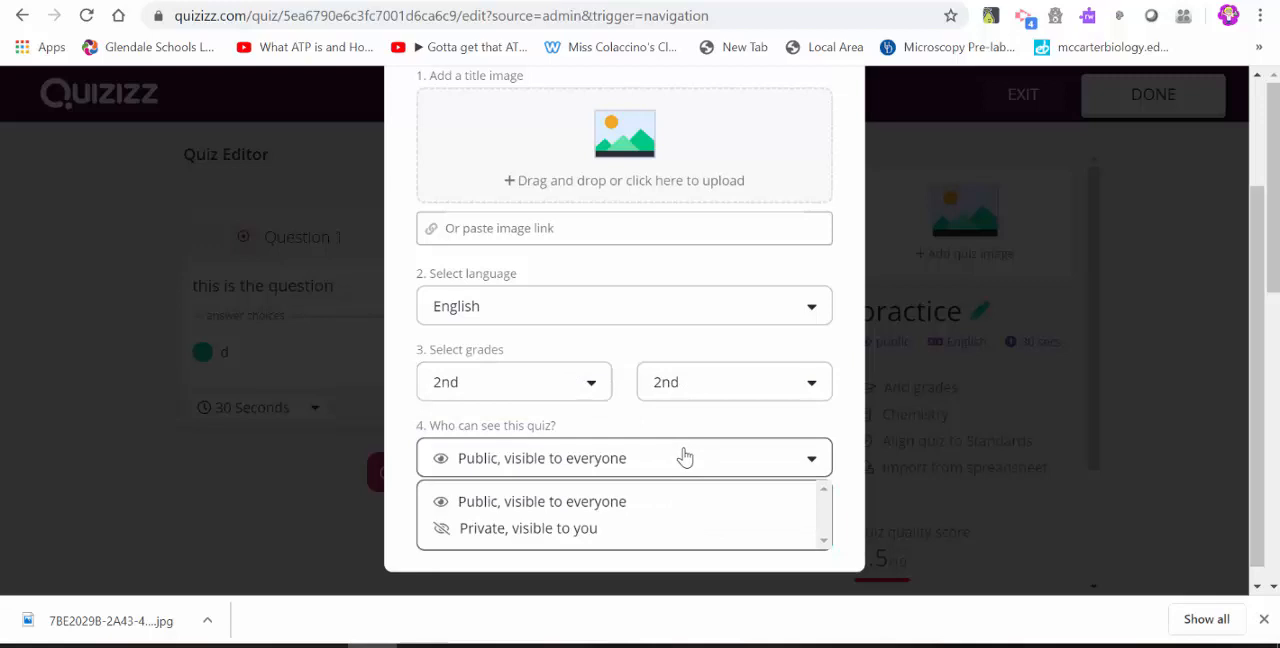
click(628, 539)
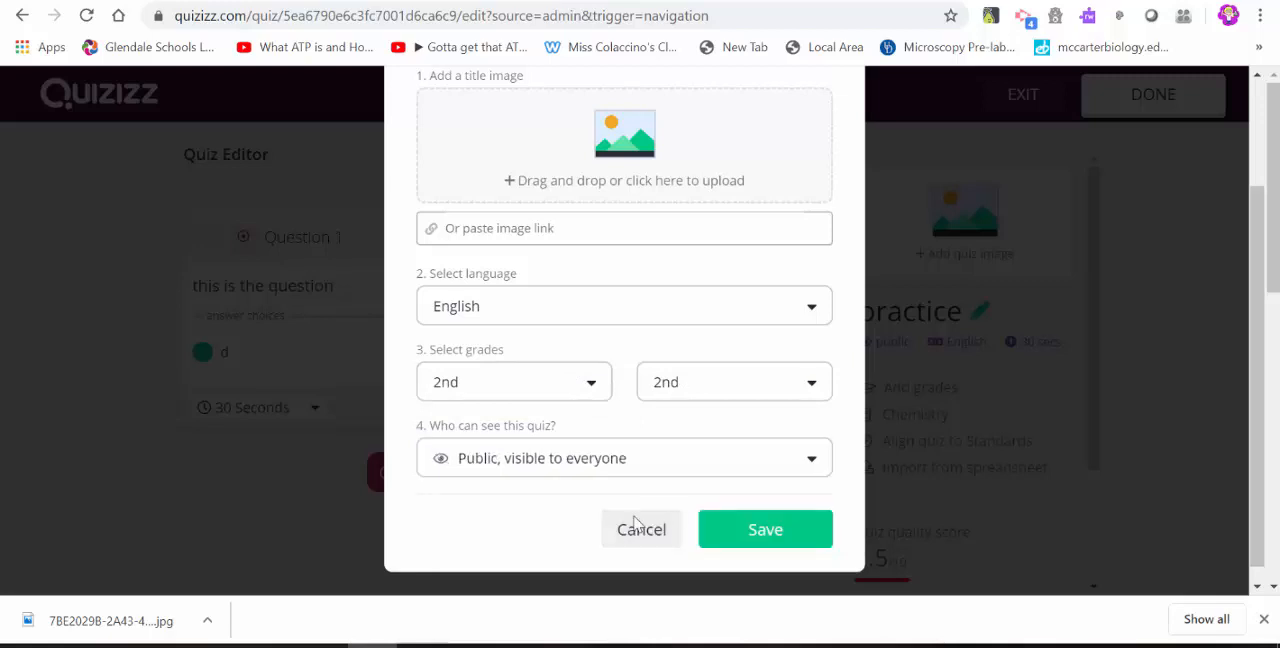
click(789, 540)
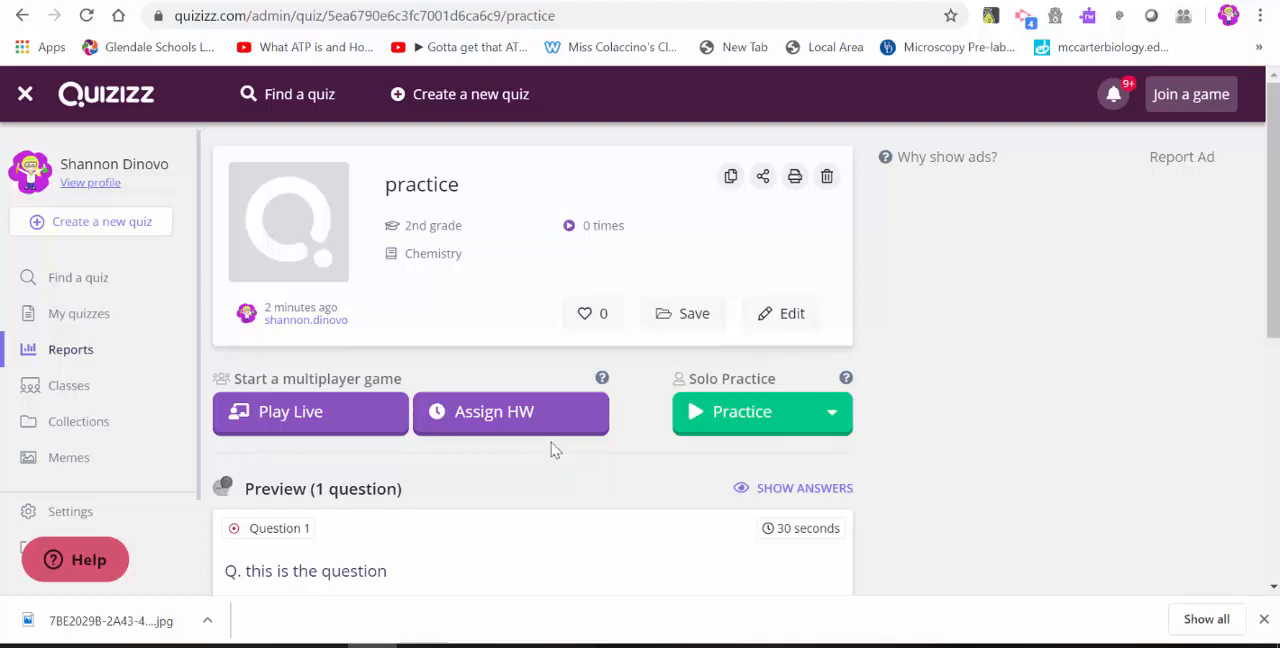
Start assigning the "practice" quiz as homework and look over its completion deadline and class assignment section.
click(520, 426)
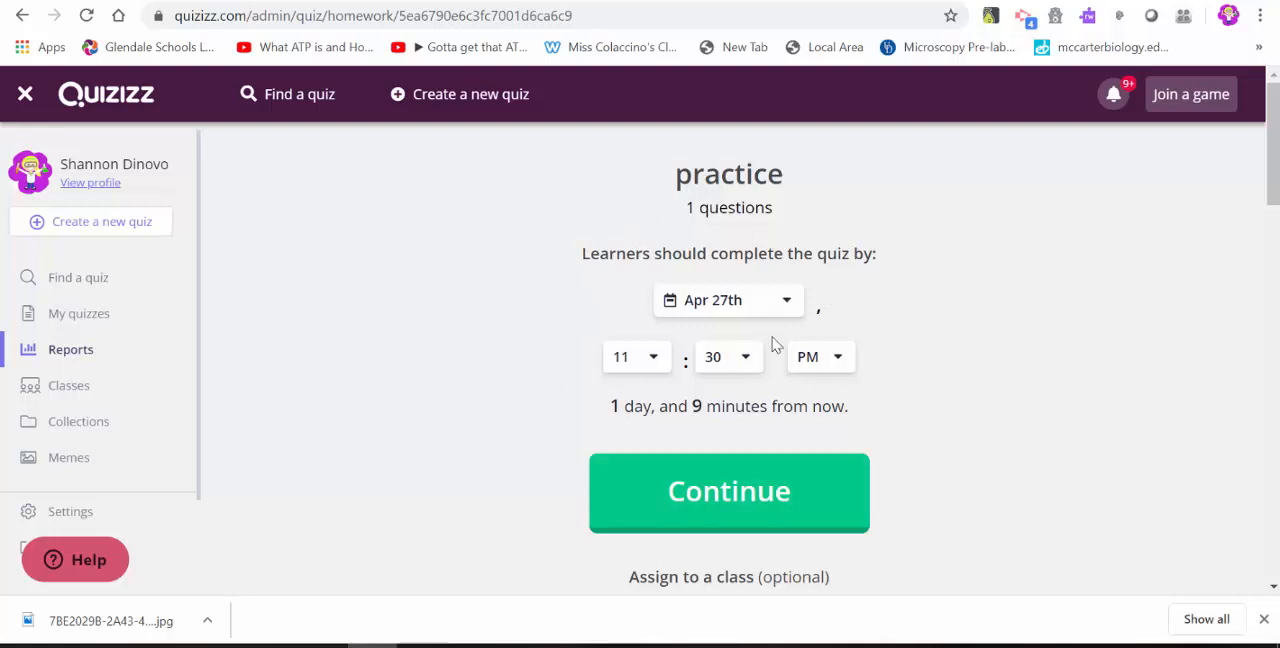
scroll(772, 345, down, 2)
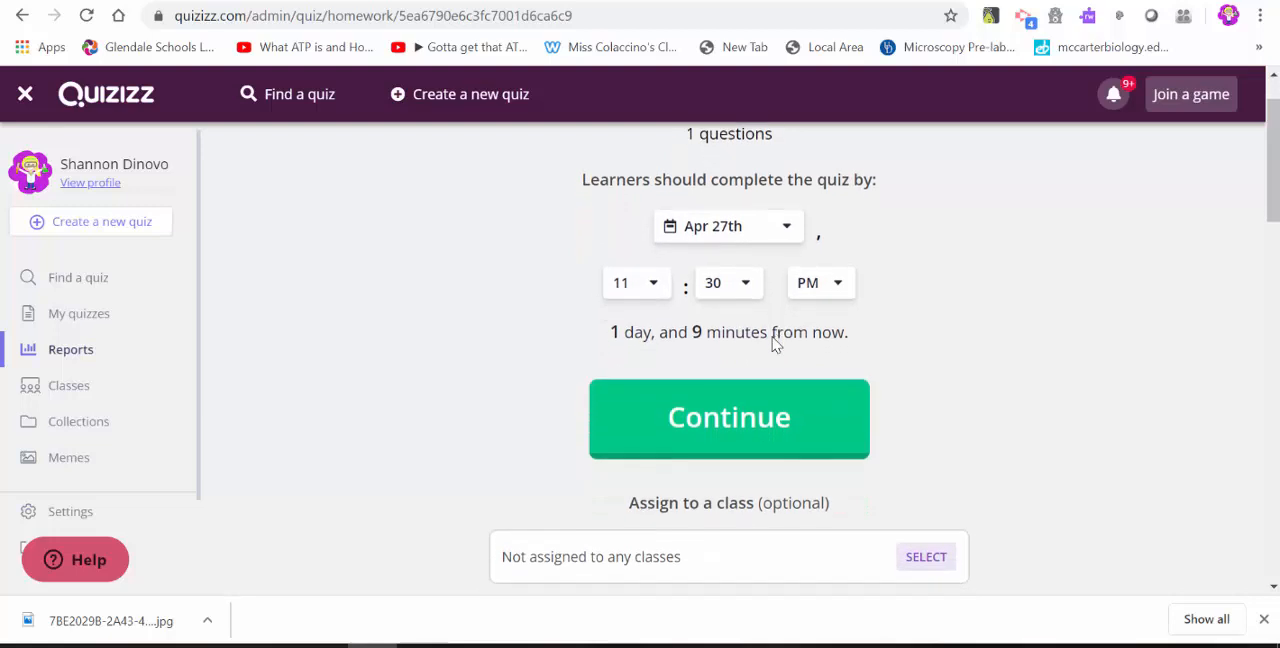
scroll(772, 345, down, 2)
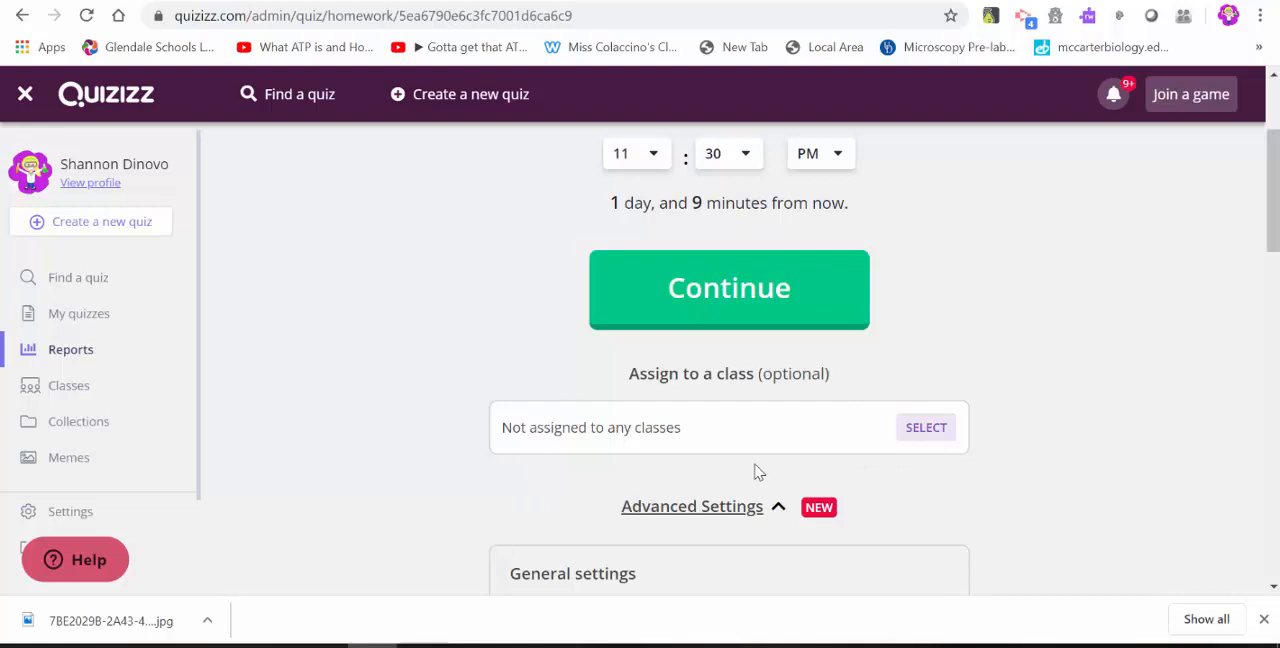
scroll(765, 437, down, 2)
scroll(762, 437, down, 2)
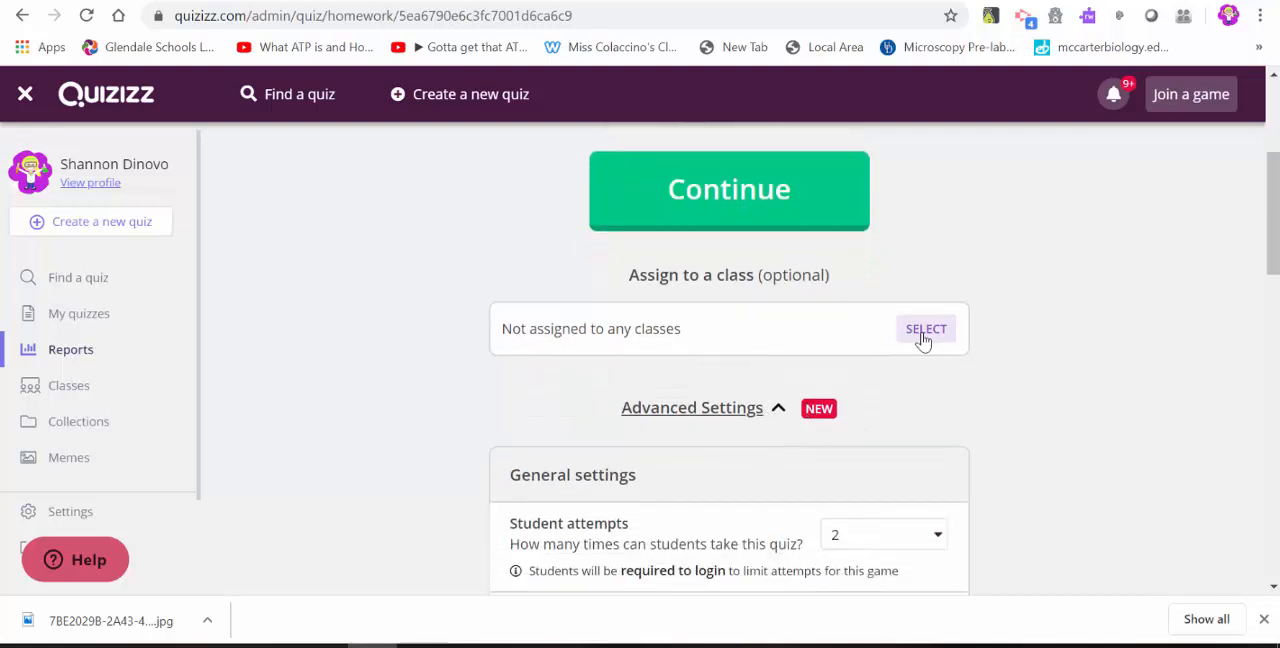
Look through the classes the game can be assigned to, then close the list without assigning any.
click(923, 336)
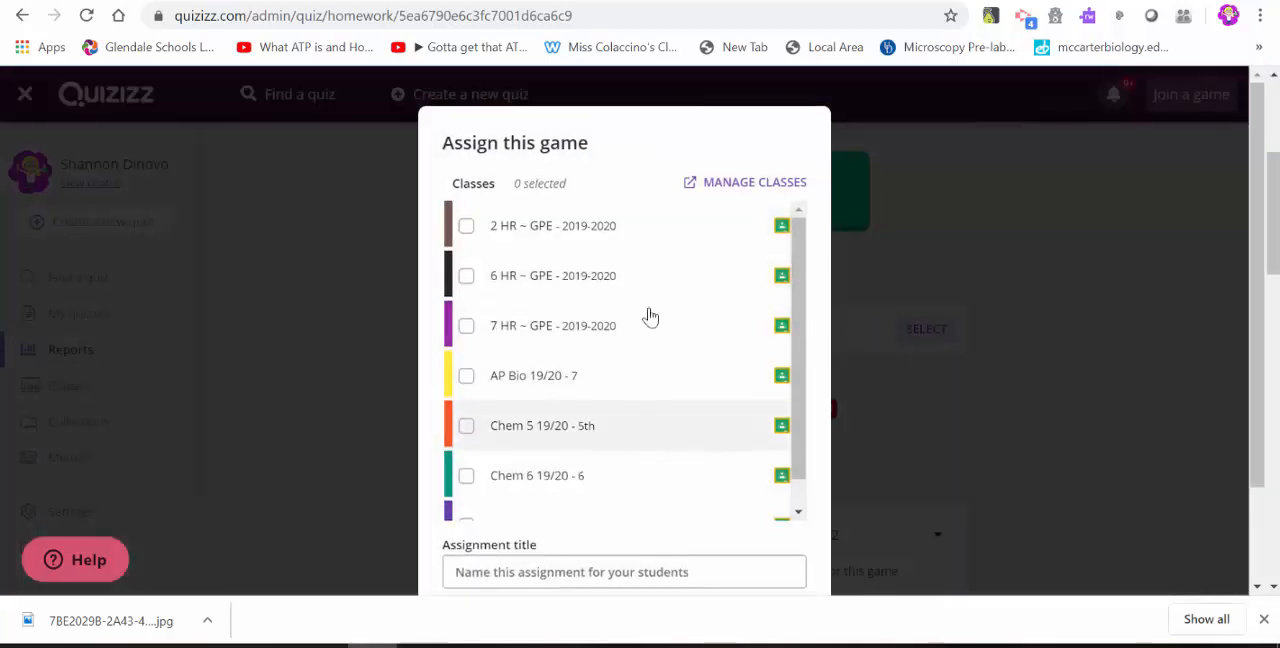
scroll(558, 509, down, 1)
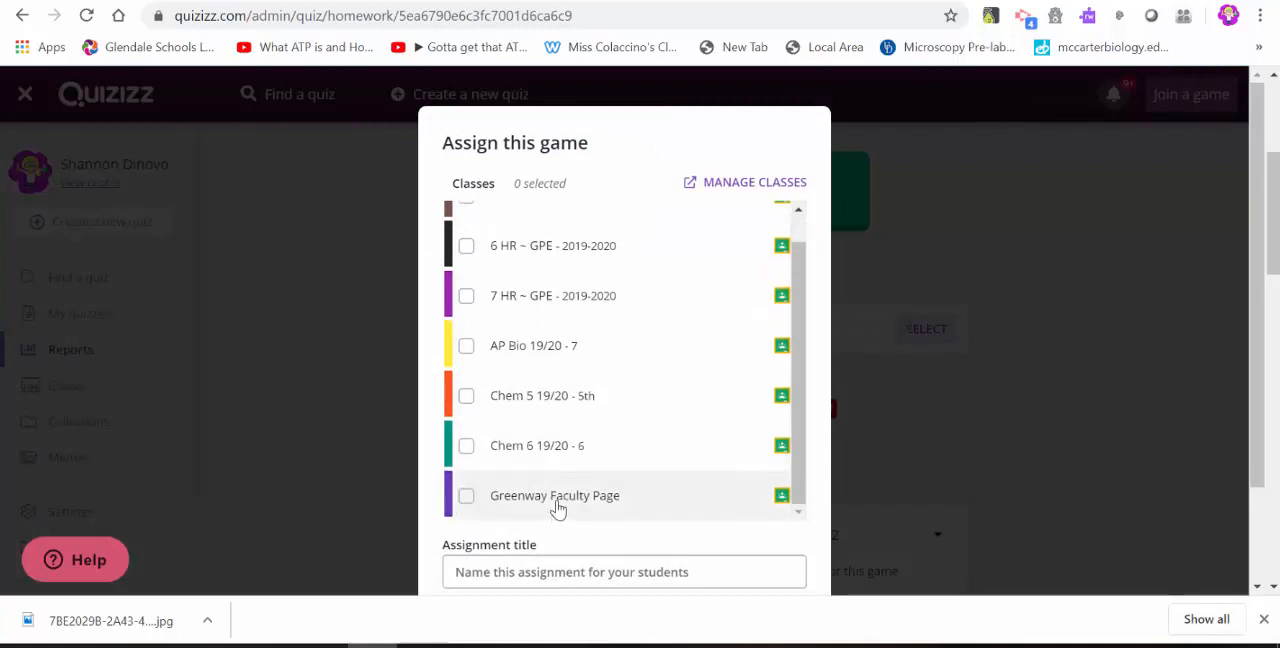
click(558, 509)
click(931, 420)
Set the homework's allowed student attempts to Unlimited in the general settings.
scroll(933, 420, down, 2)
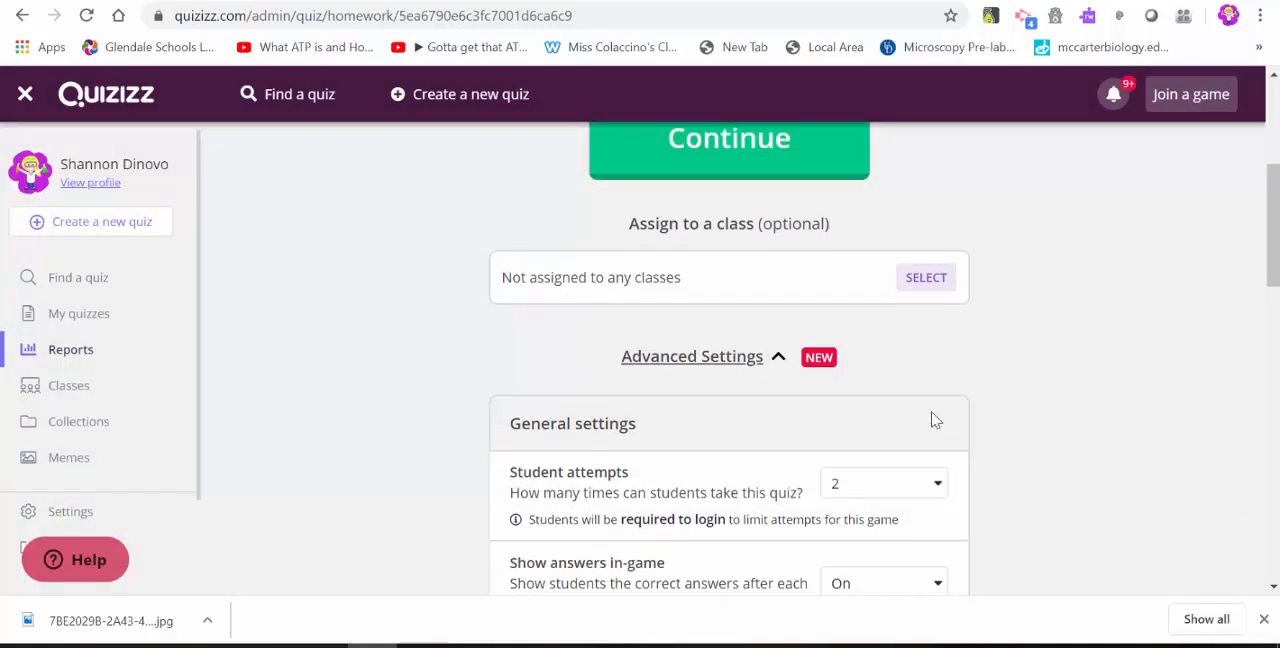
scroll(933, 420, down, 2)
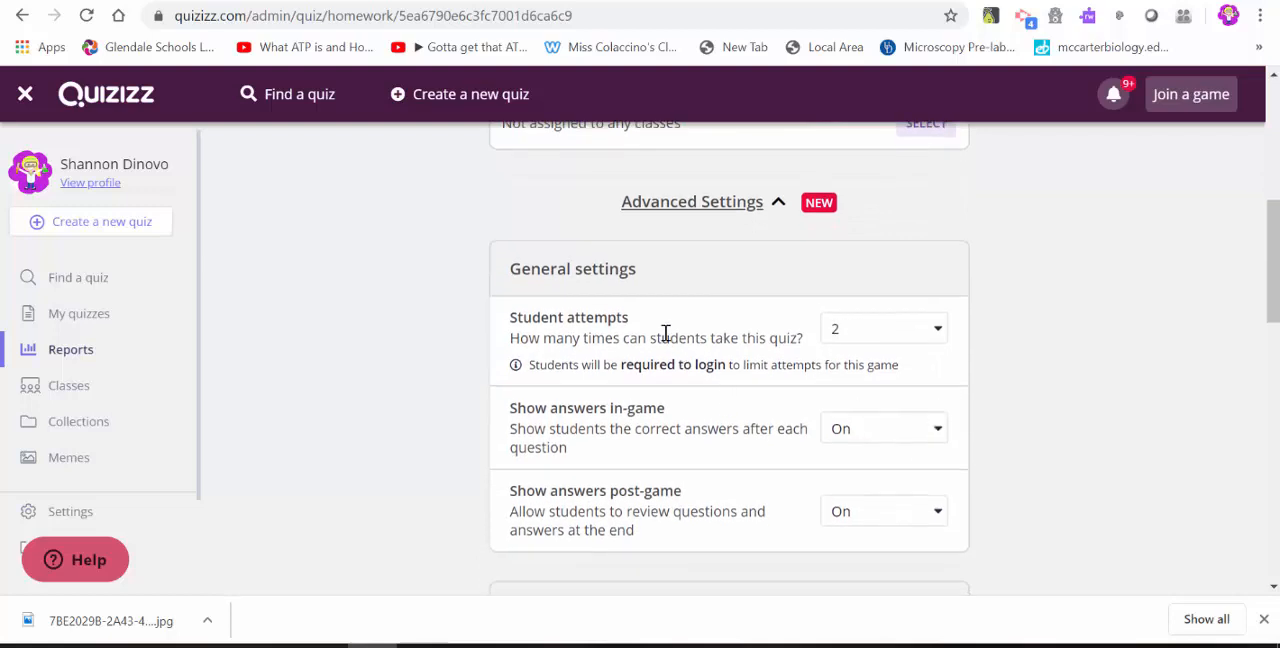
click(891, 340)
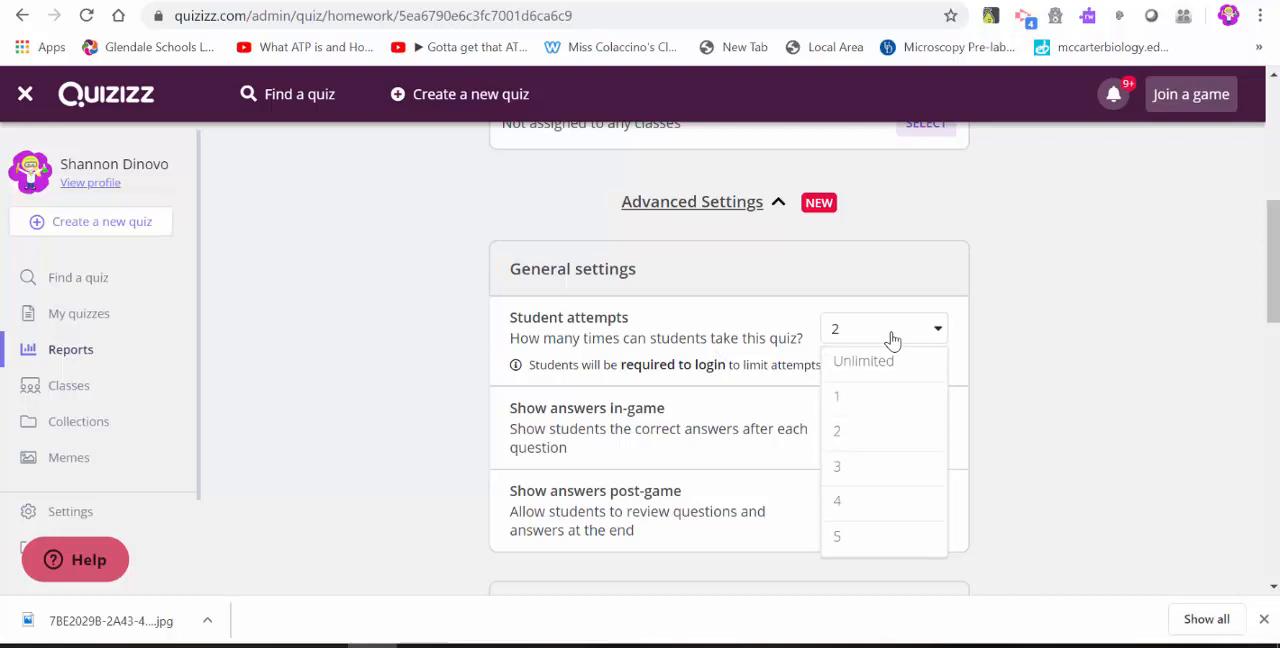
click(845, 361)
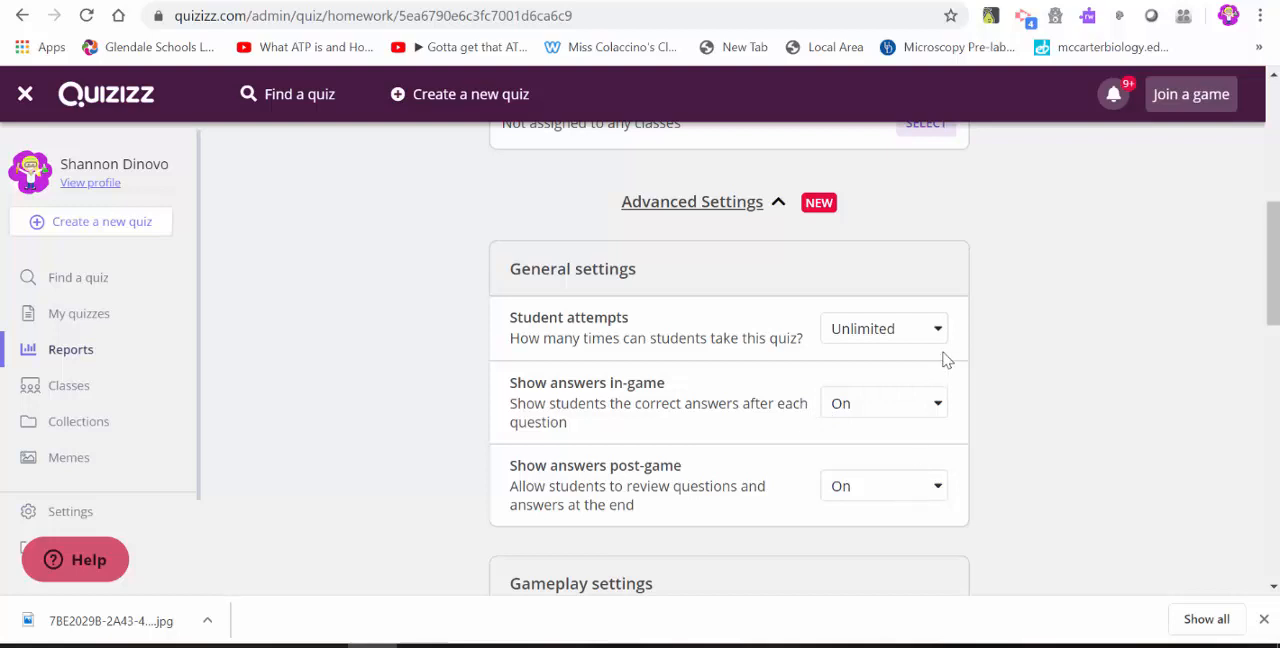
Review the homework's answer display and gameplay settings, from power-ups and timer through to music and memes.
scroll(869, 535, down, 2)
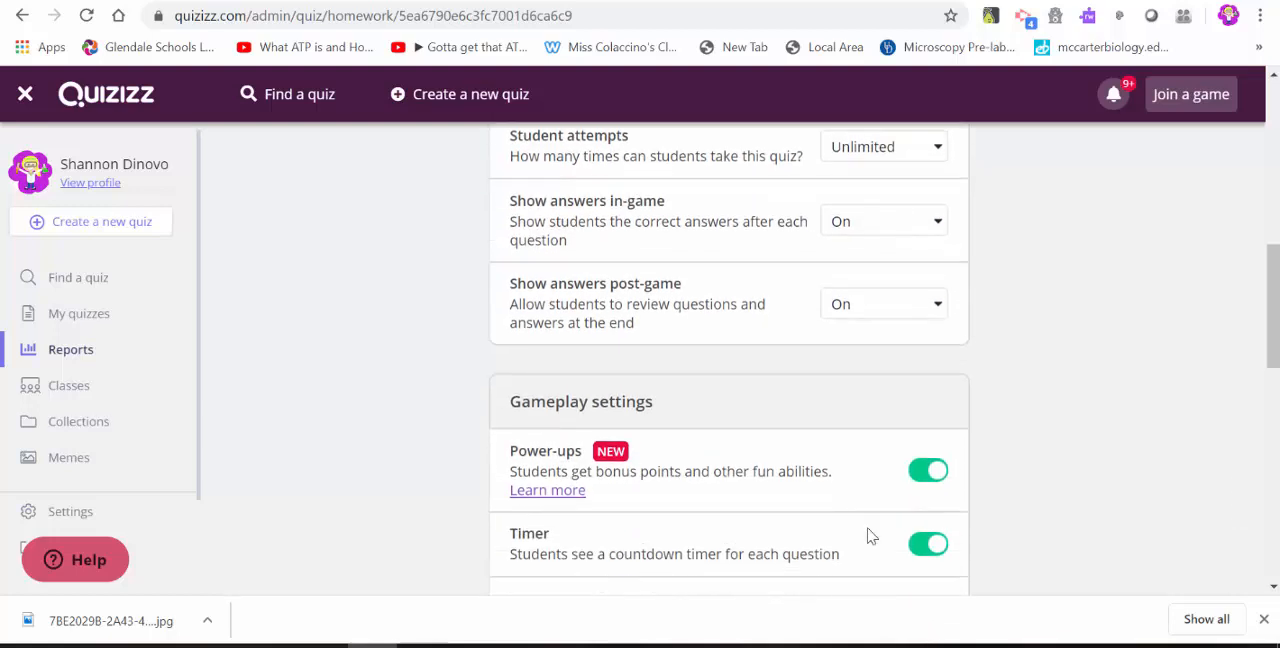
scroll(869, 536, down, 1)
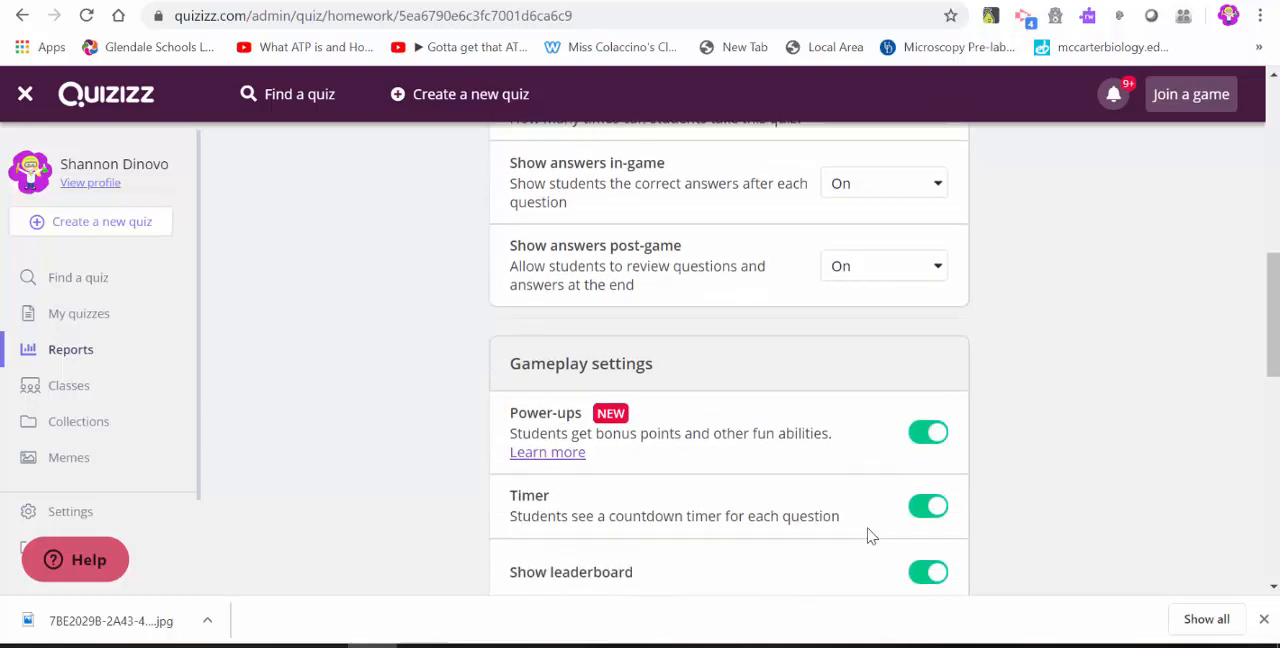
scroll(869, 536, down, 1)
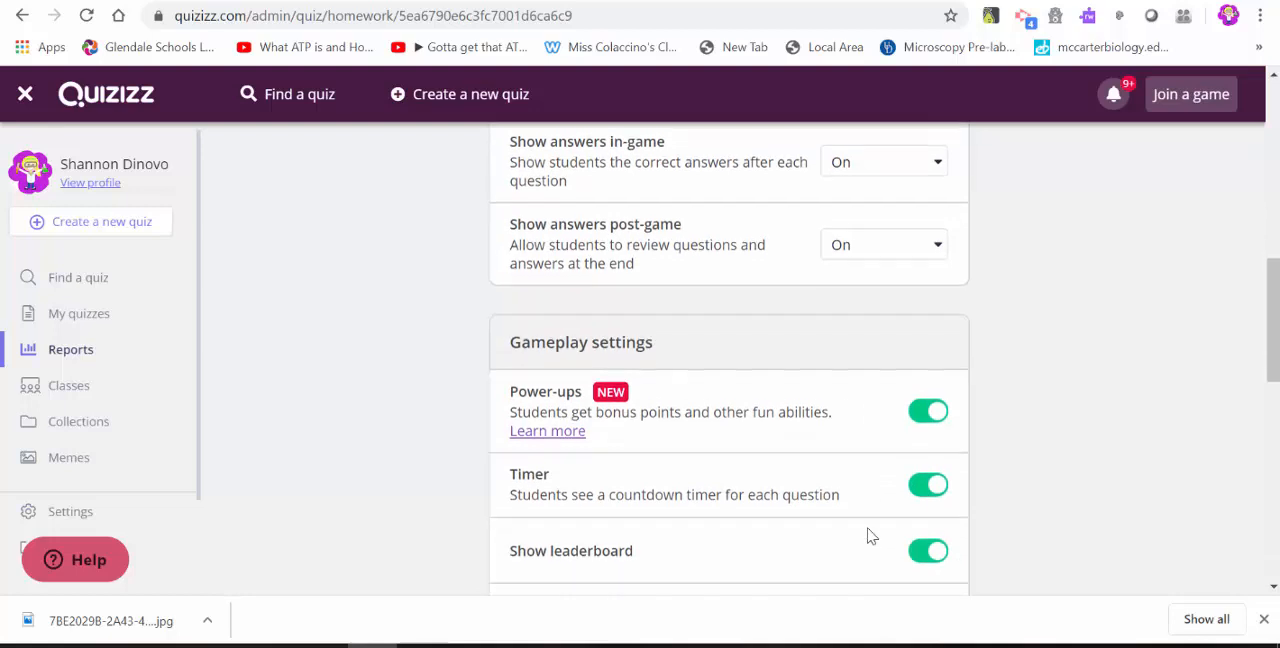
scroll(869, 536, down, 1)
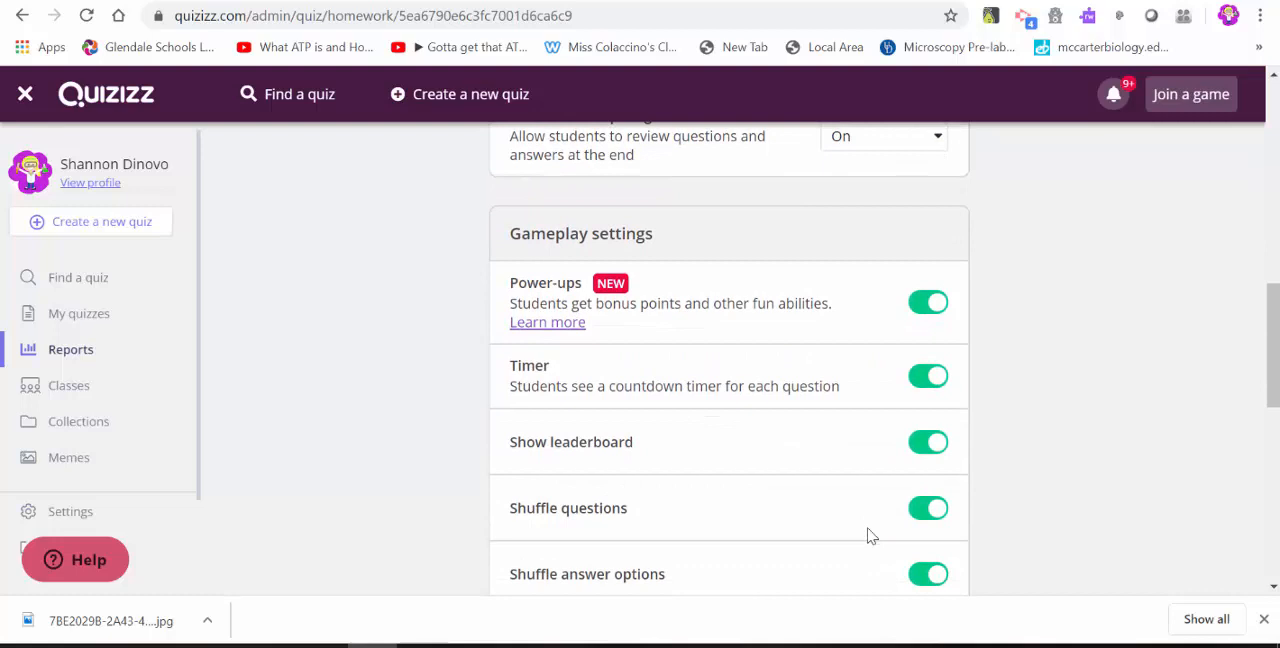
scroll(869, 536, down, 2)
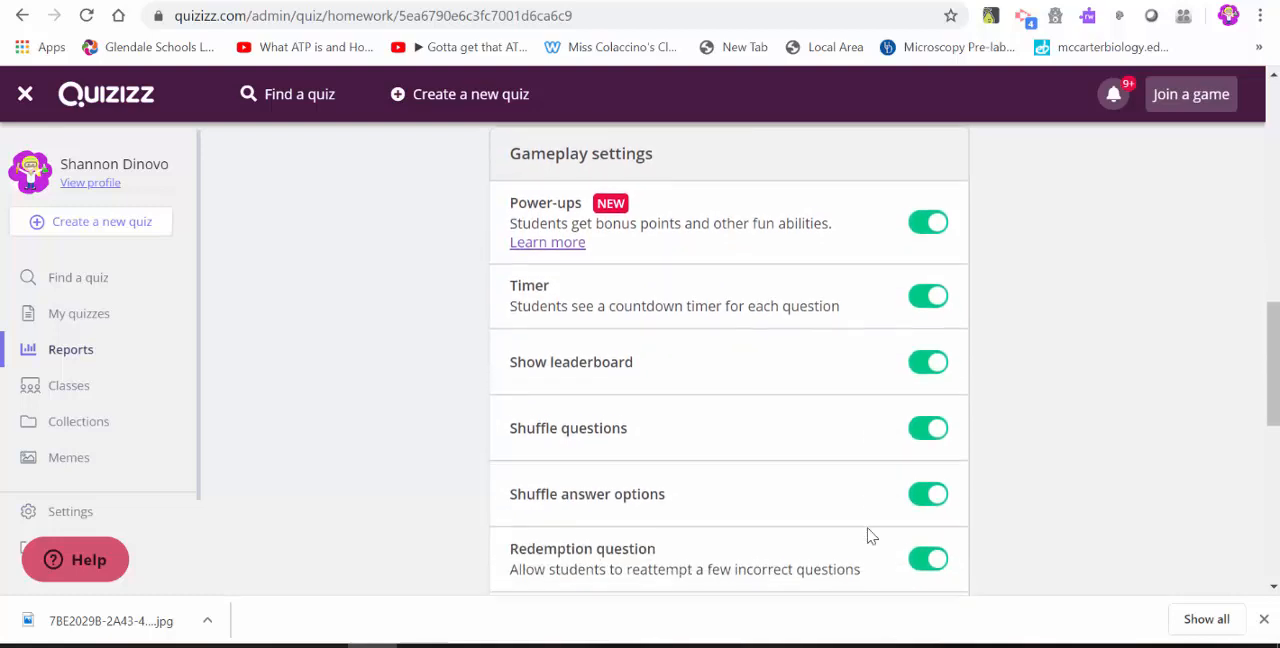
scroll(869, 536, down, 2)
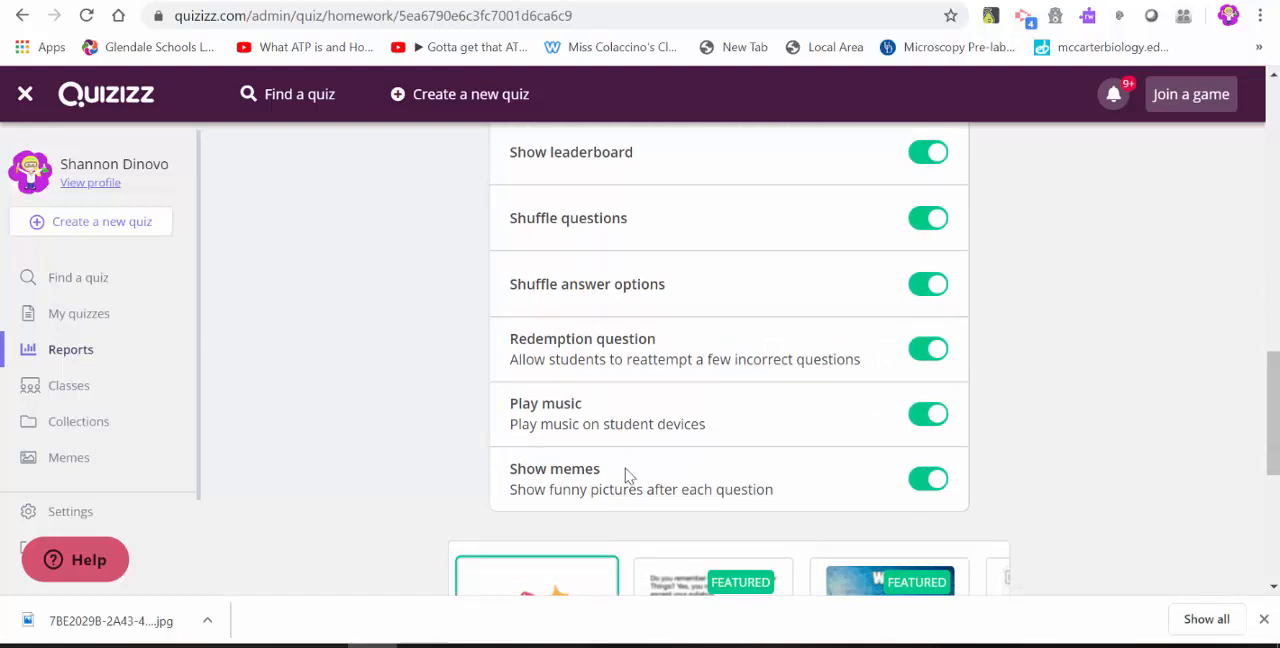
scroll(636, 476, down, 2)
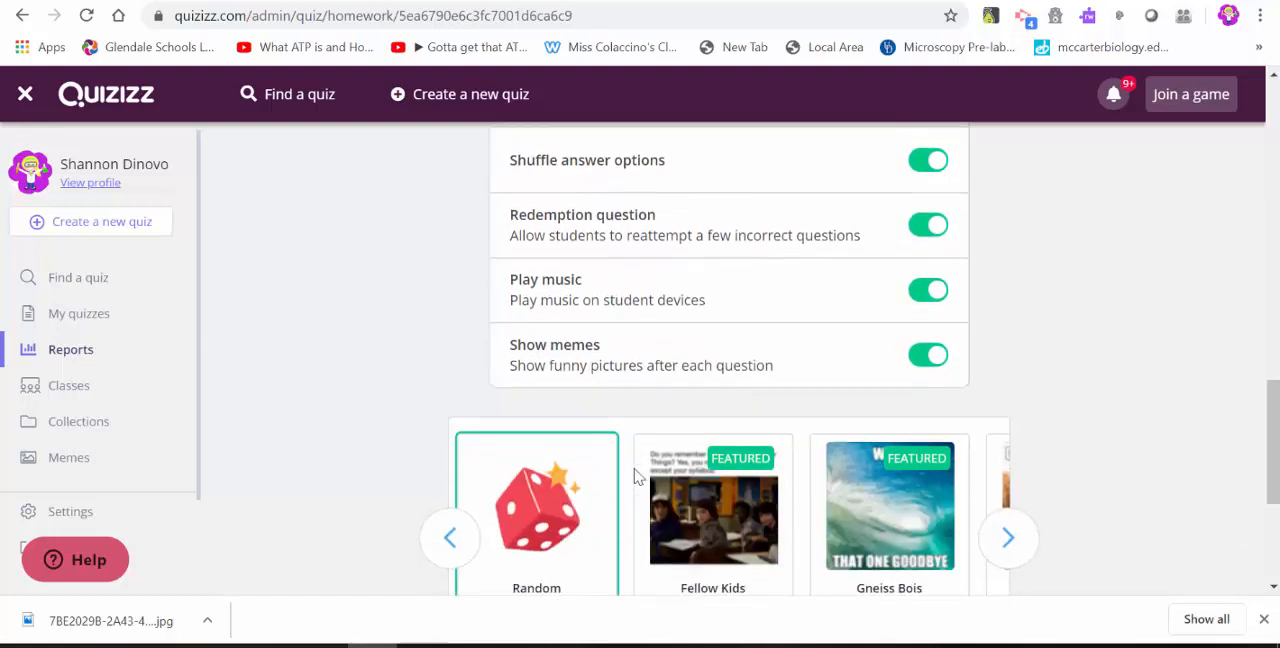
Browse the featured meme sets offered for the homework game and check the remaining settings down to the page's end.
scroll(636, 476, down, 1)
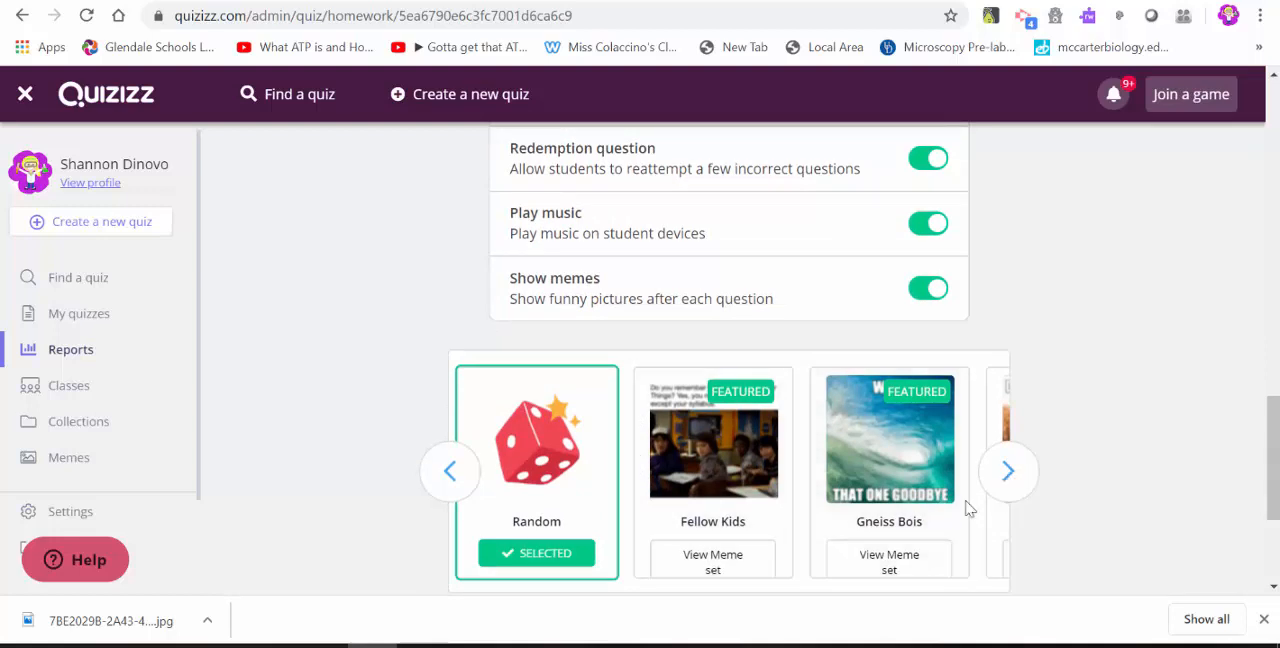
scroll(872, 502, right, 1)
scroll(872, 502, right, 3)
scroll(872, 502, left, 2)
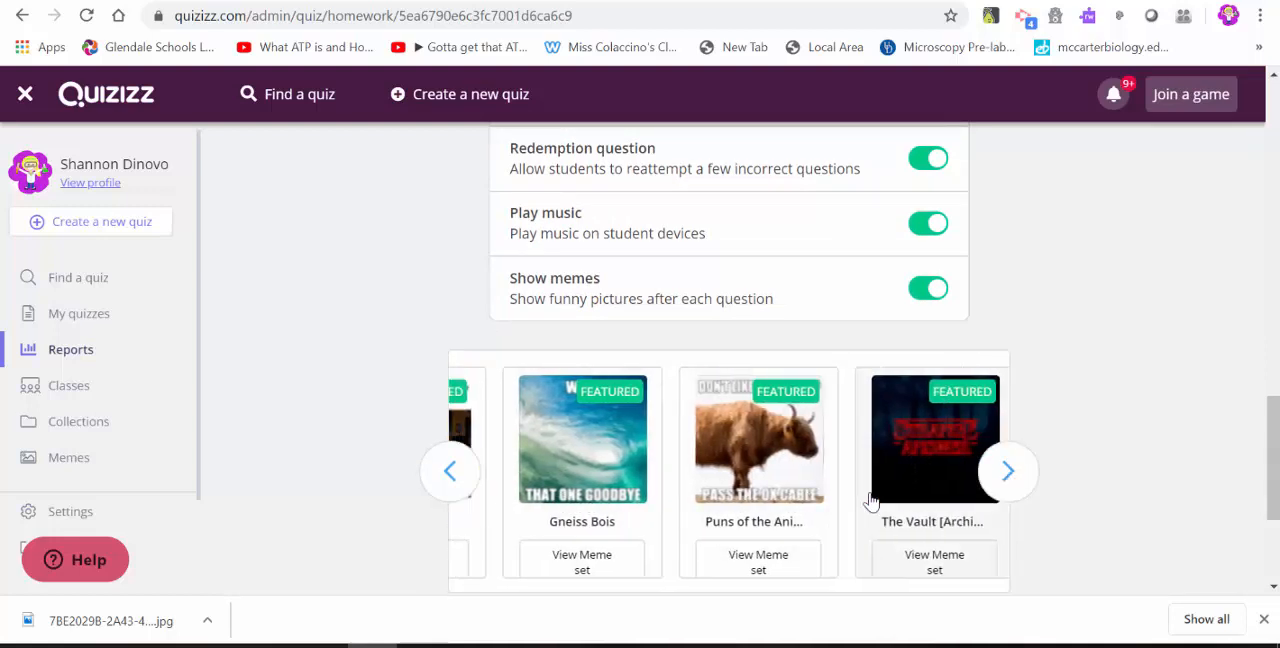
scroll(872, 502, down, 2)
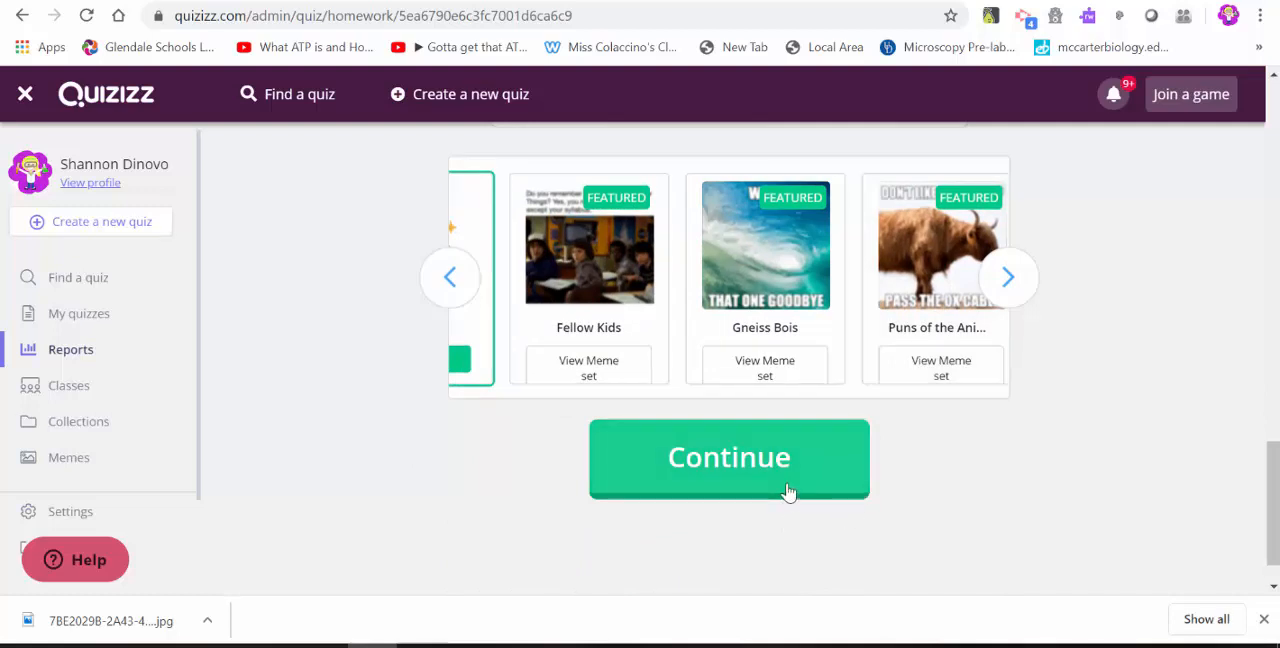
scroll(788, 493, up, 1)
scroll(788, 493, up, 2)
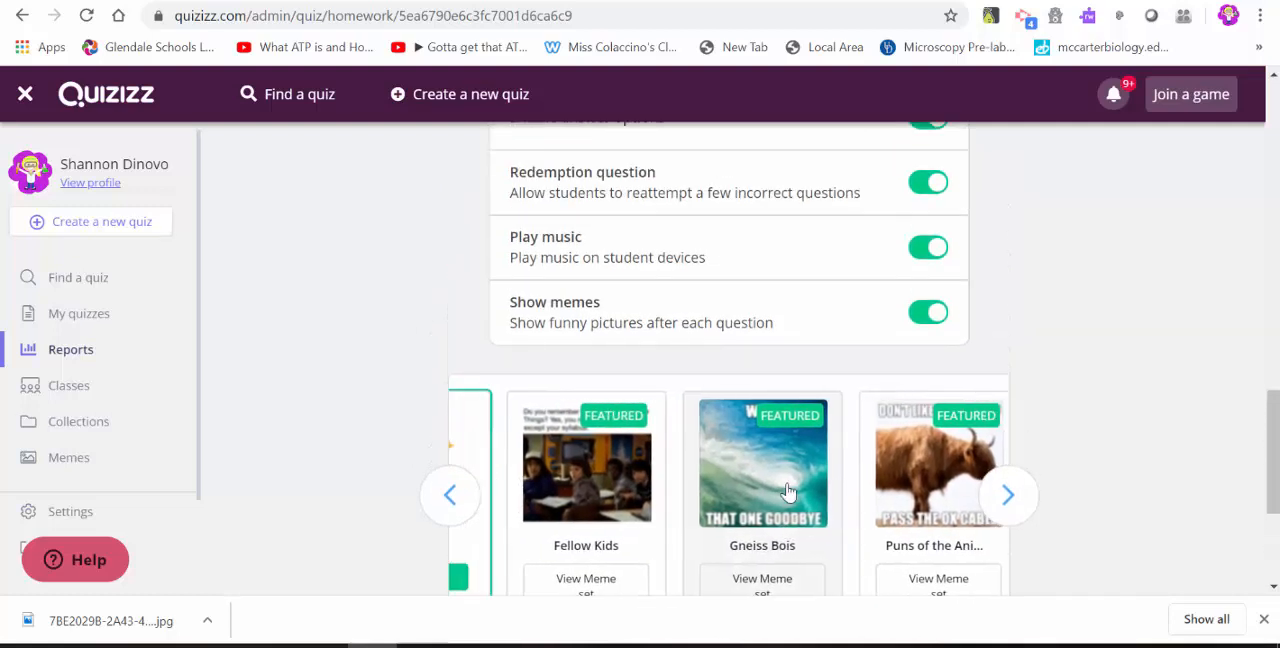
scroll(788, 493, down, 1)
scroll(788, 493, down, 2)
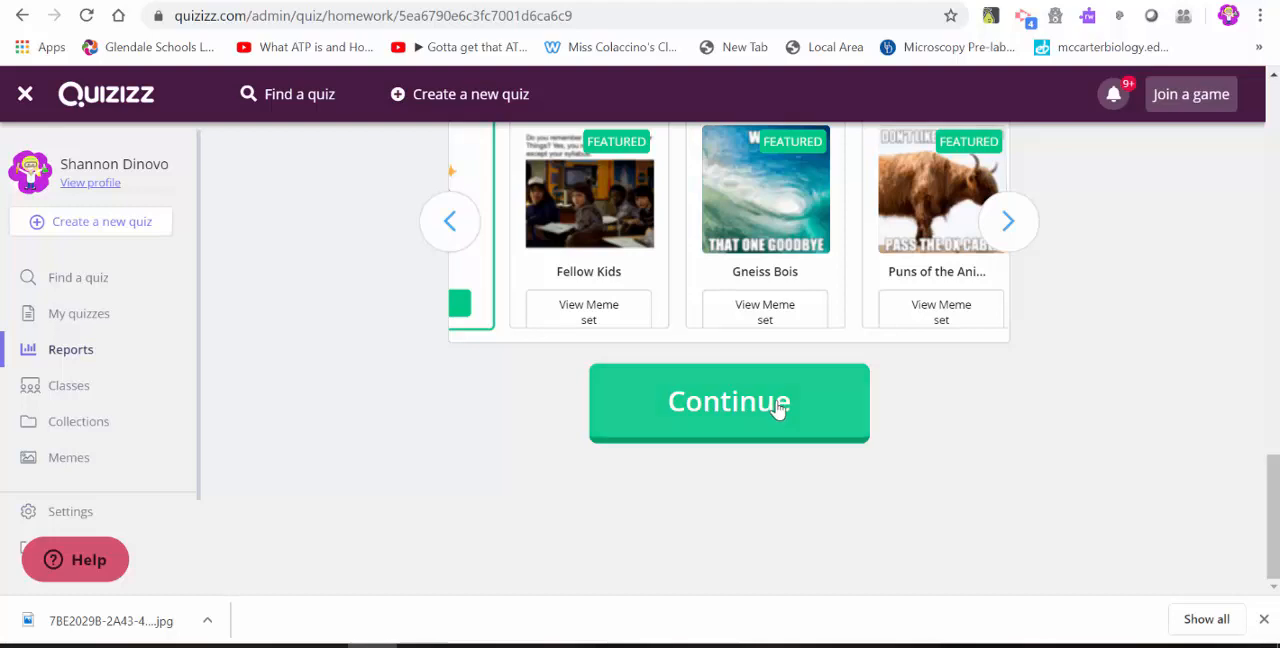
Create the practice homework game and review its participant invitation options and report summary.
click(778, 406)
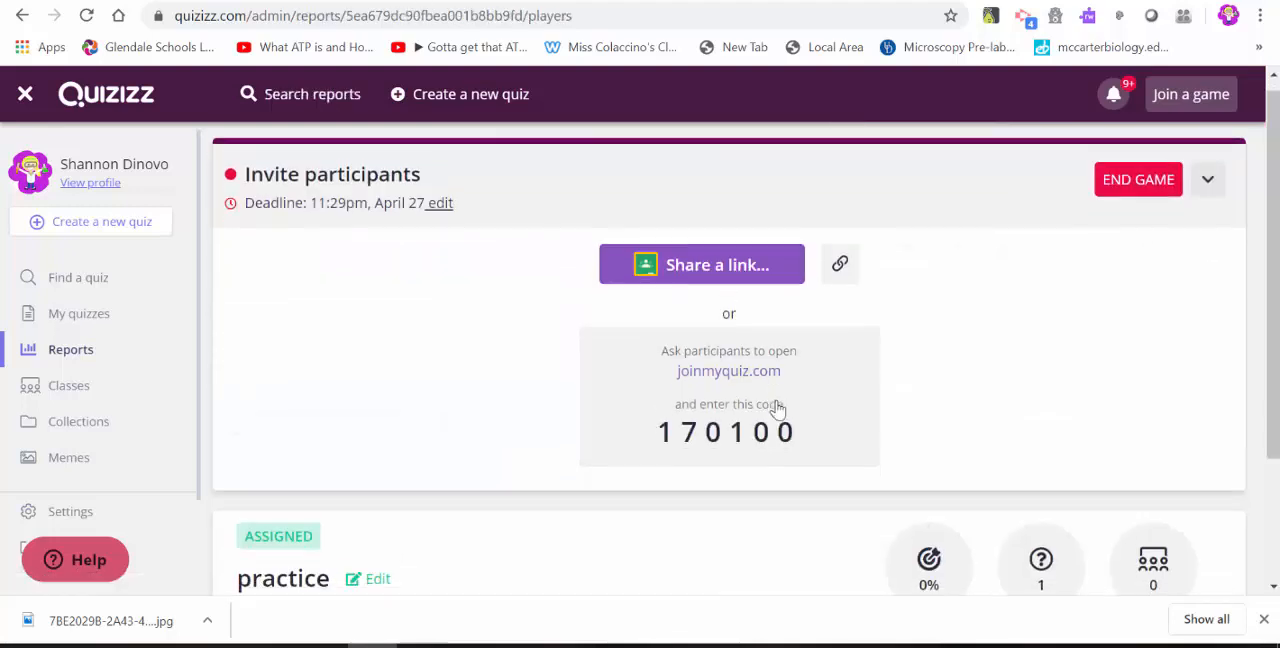
scroll(778, 410, down, 1)
scroll(778, 410, up, 1)
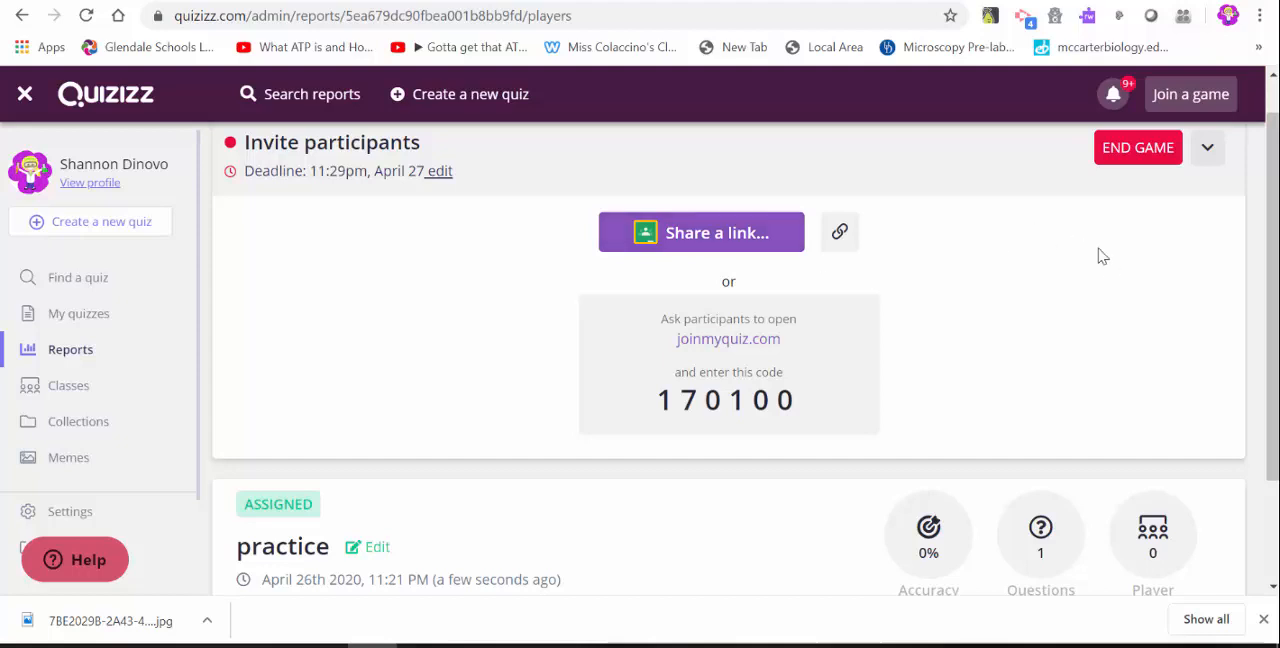
scroll(929, 388, down, 2)
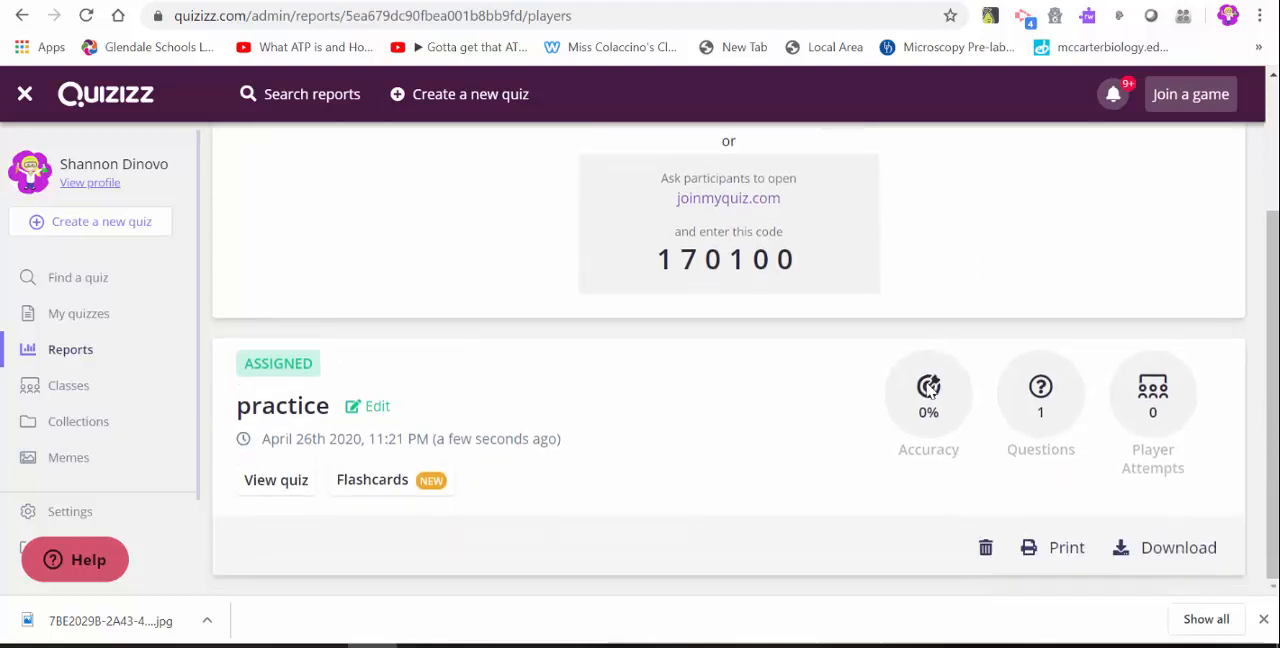
scroll(929, 391, up, 2)
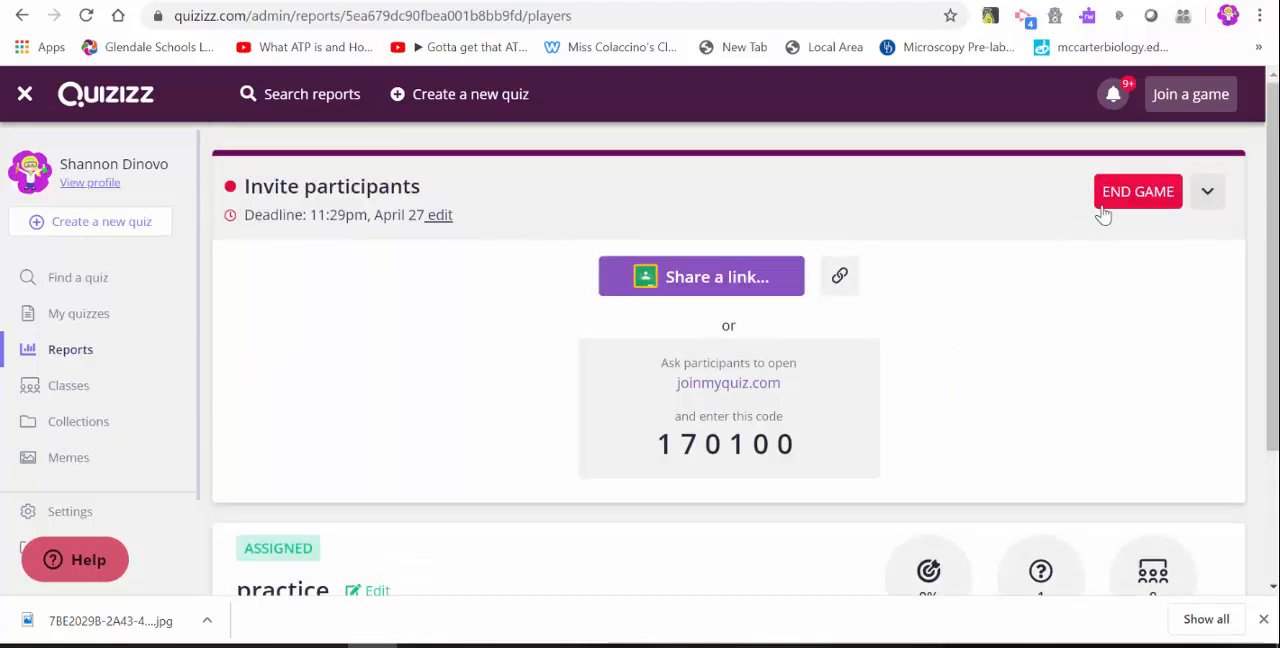
End the running practice homework game and open the overview of classes.
click(1103, 212)
click(727, 218)
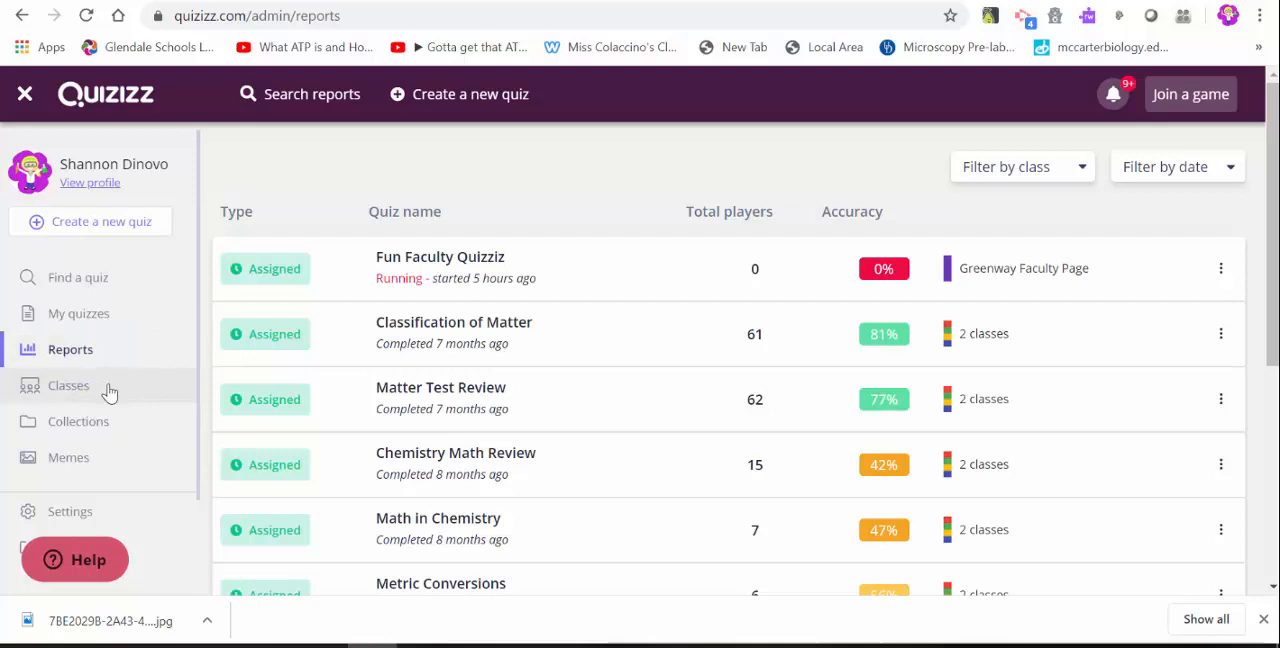
click(70, 385)
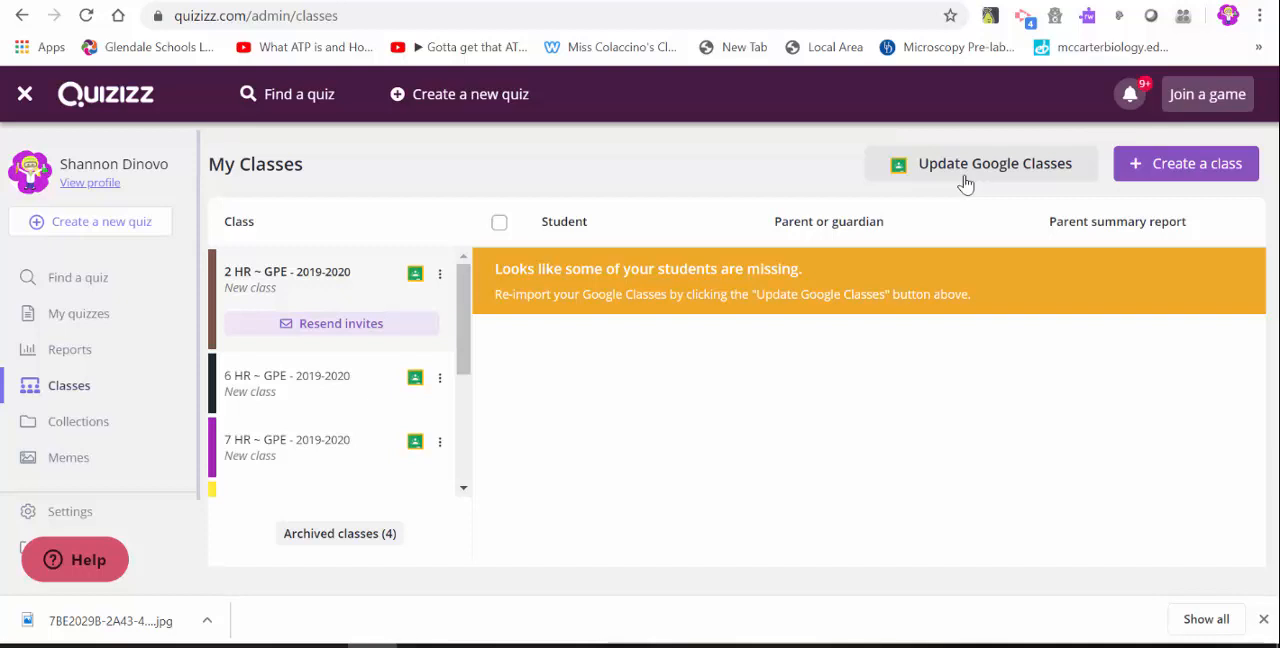
Find the Mitosis quiz among the Biology quizzes and open it for editing in the Quiz Editor.
click(76, 285)
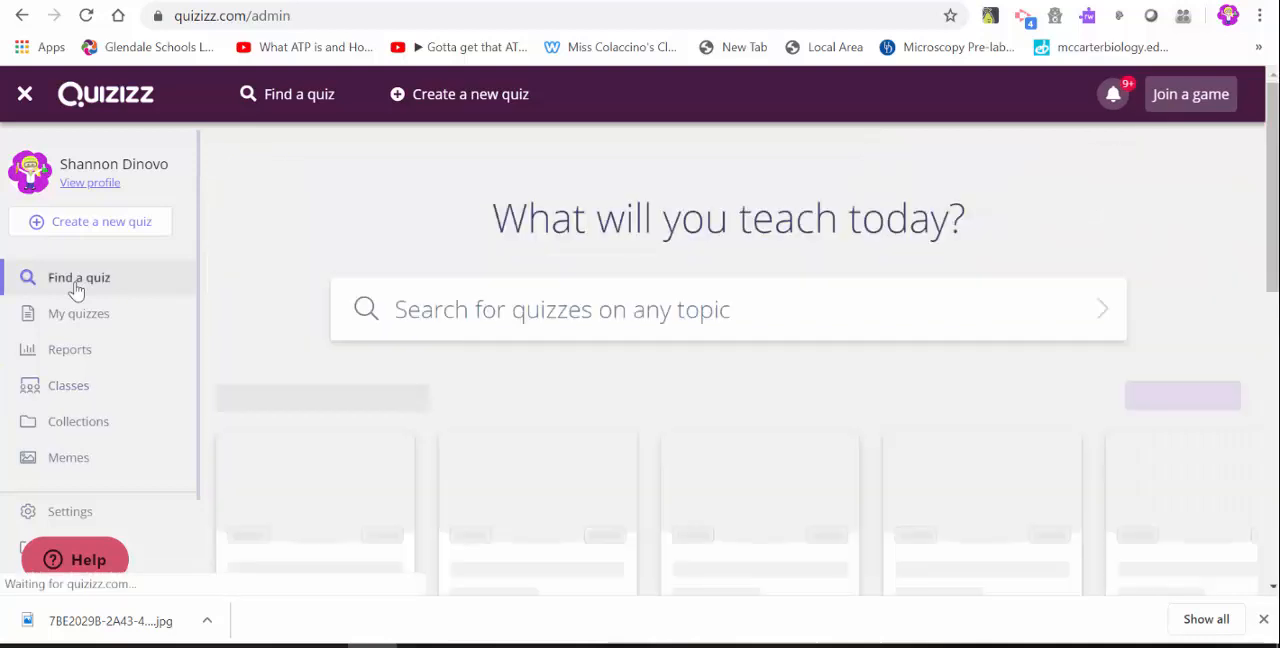
scroll(500, 403, down, 2)
scroll(502, 403, down, 3)
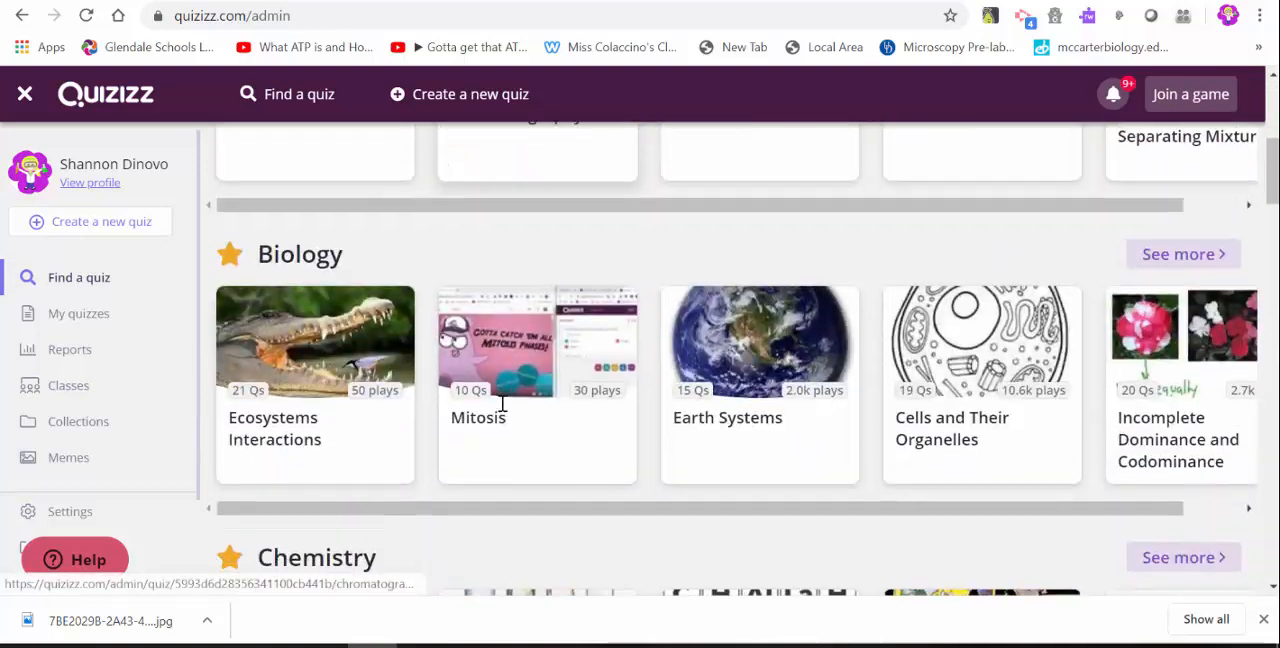
click(533, 330)
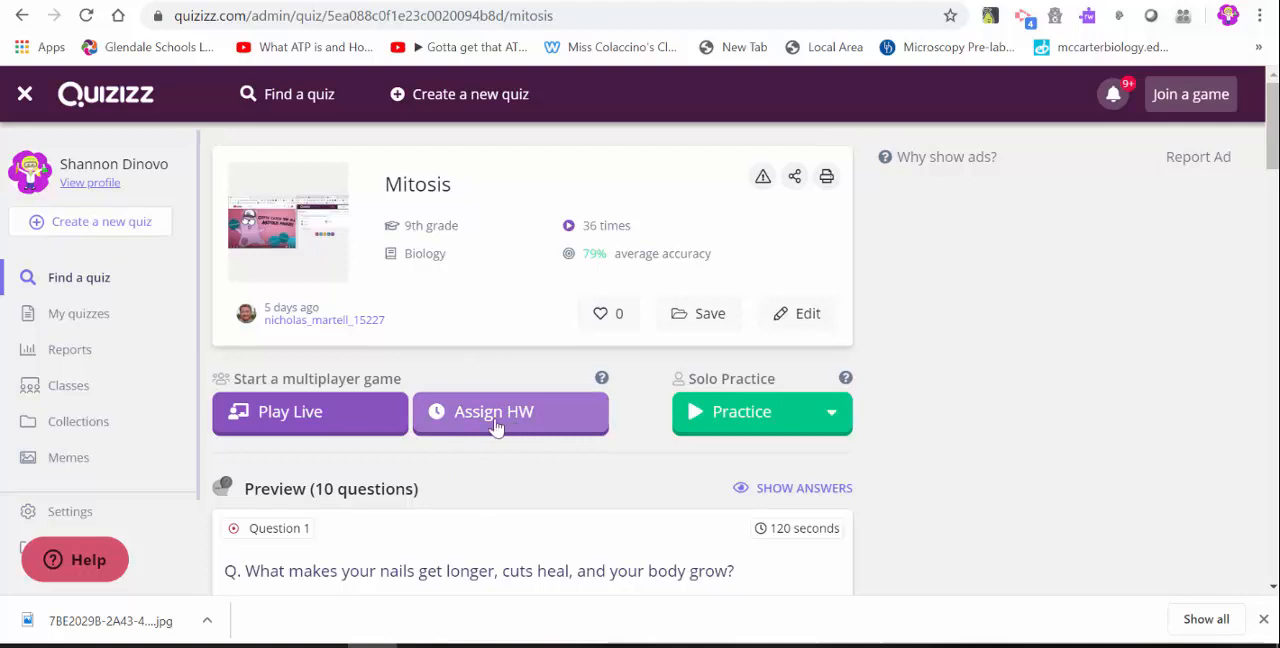
scroll(313, 443, down, 1)
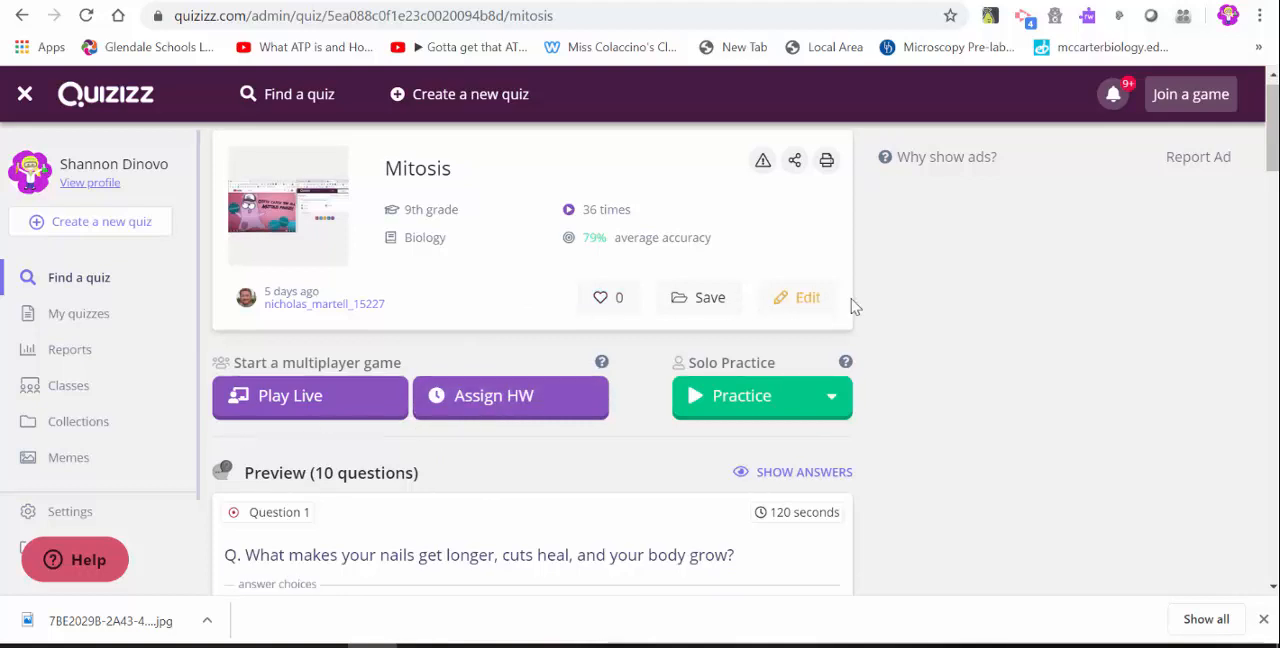
click(807, 299)
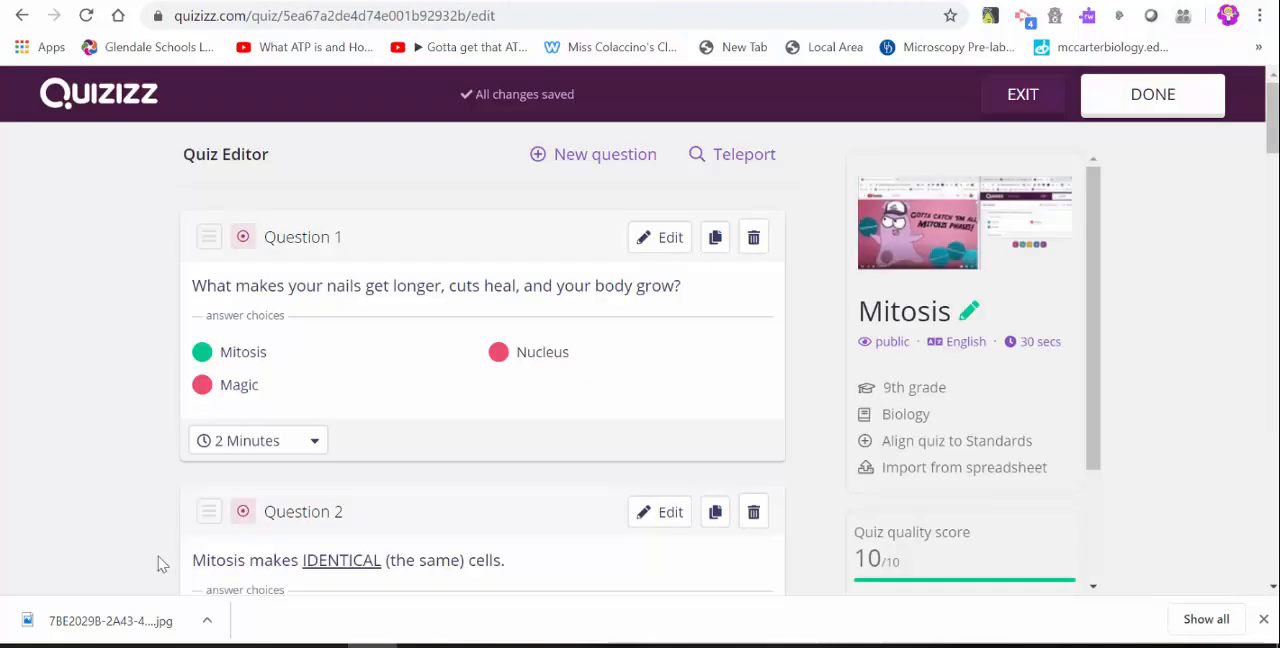
Set the time limit of Question 4 in the Mitosis quiz to 10 seconds.
scroll(405, 350, down, 3)
scroll(405, 350, down, 6)
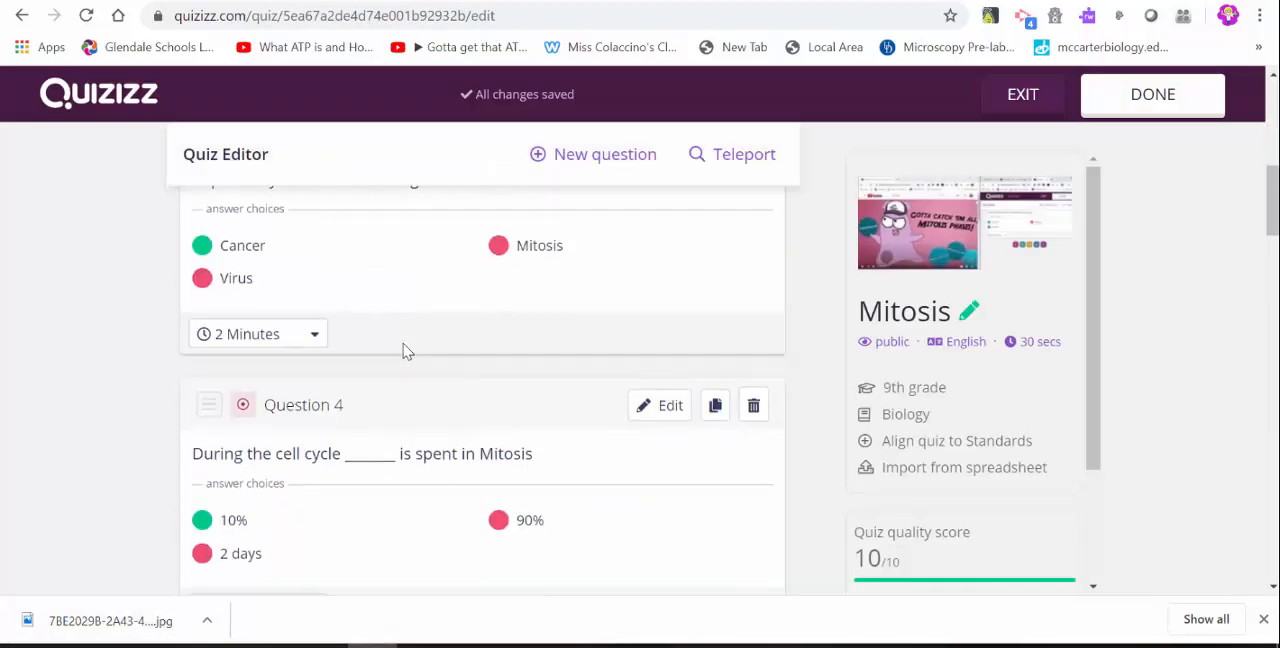
scroll(405, 350, up, 1)
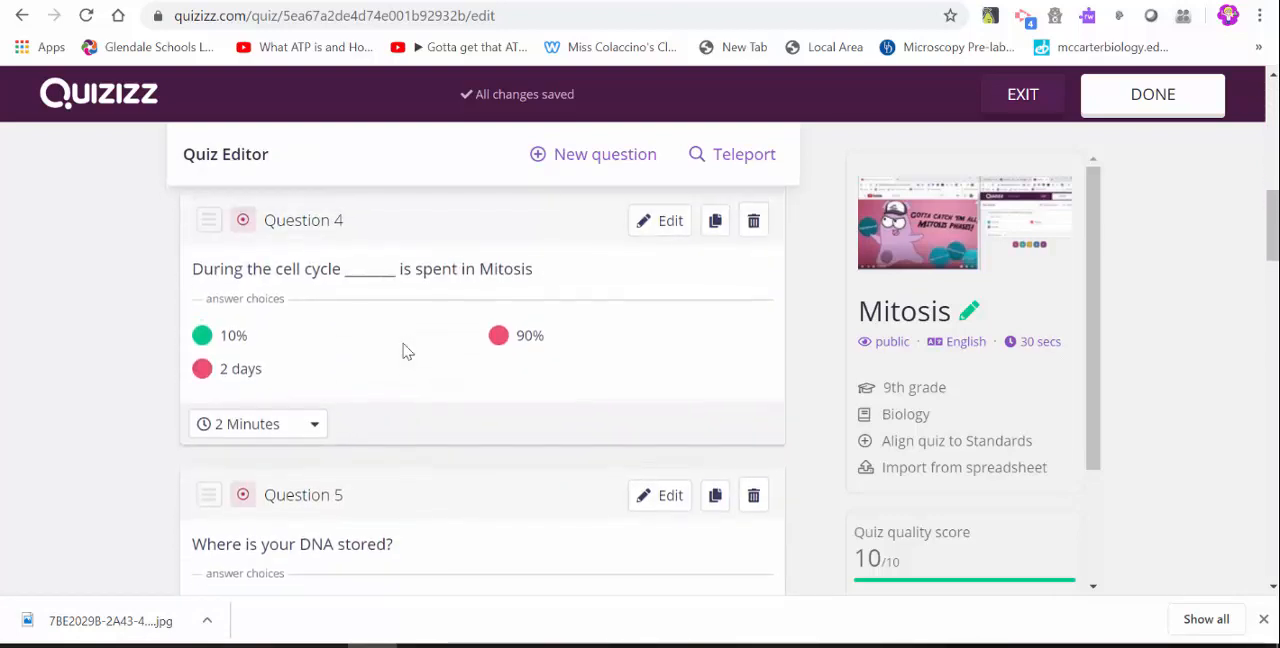
click(303, 437)
click(284, 256)
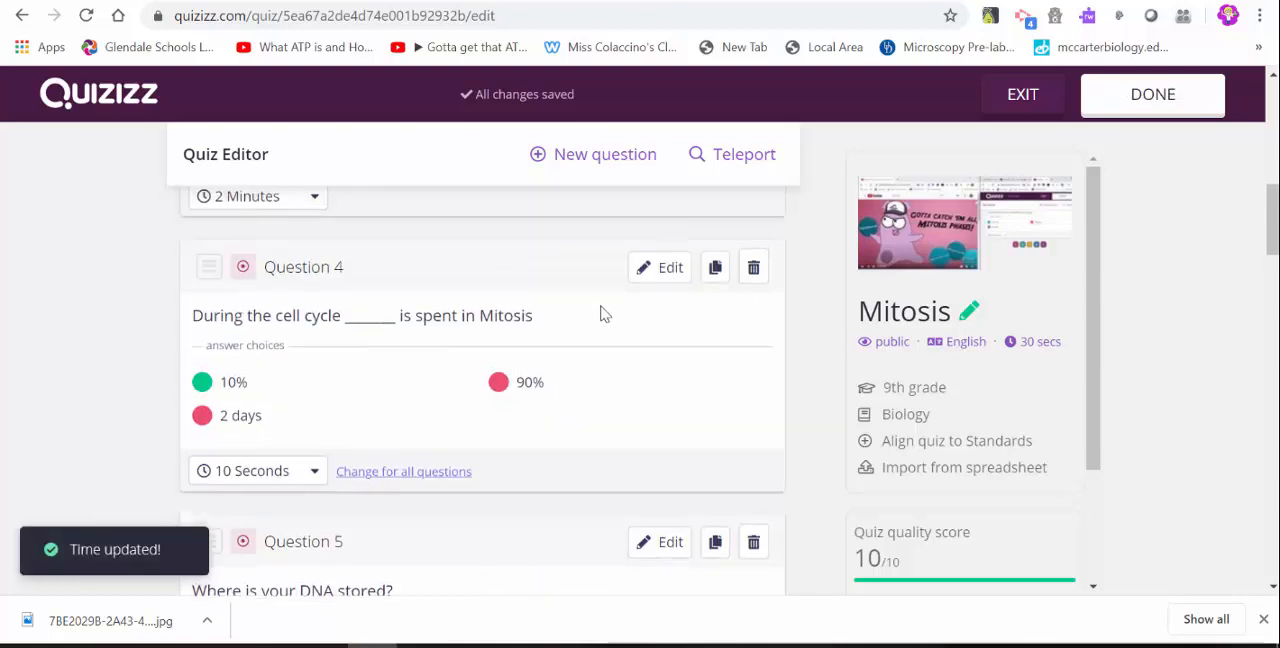
Mark 90% as the correct answer of Question 4, switch it back to 10%, and save the question.
click(651, 274)
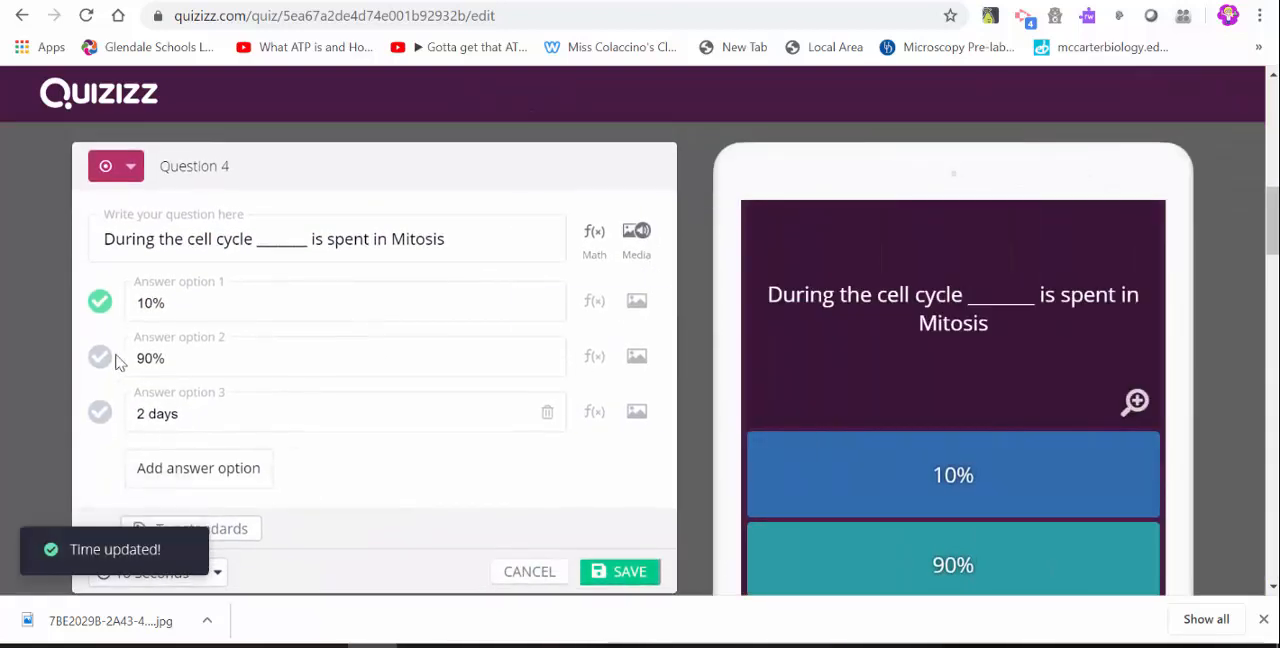
click(102, 358)
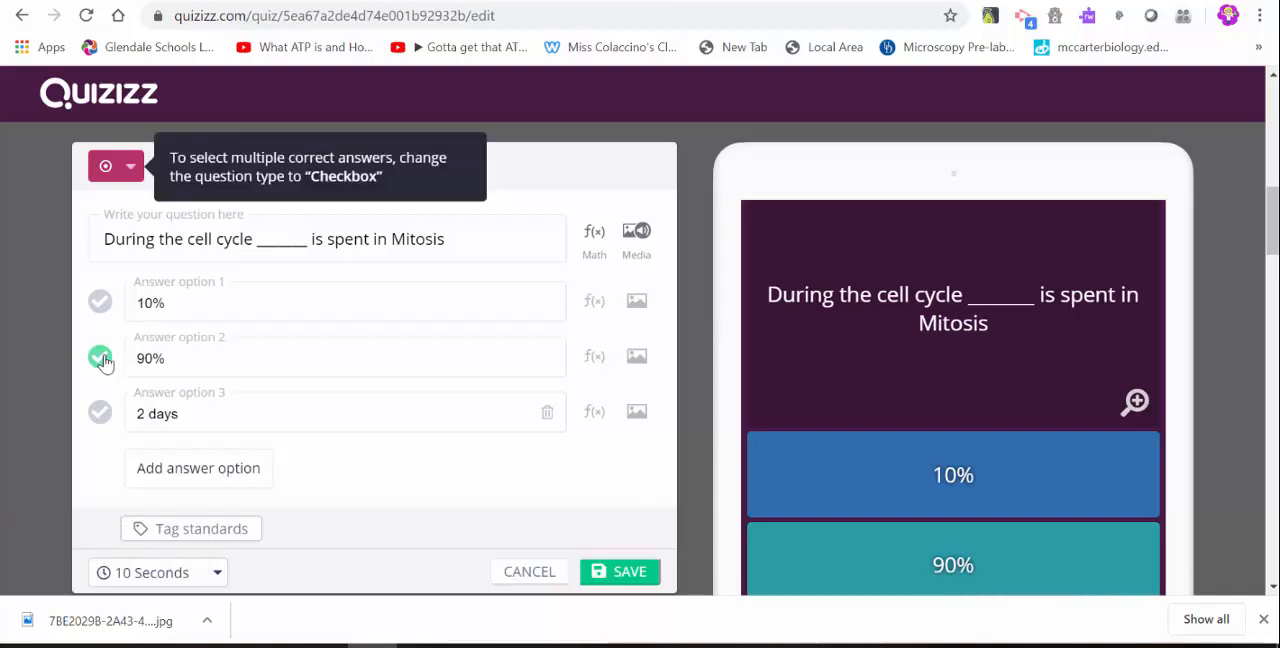
click(109, 307)
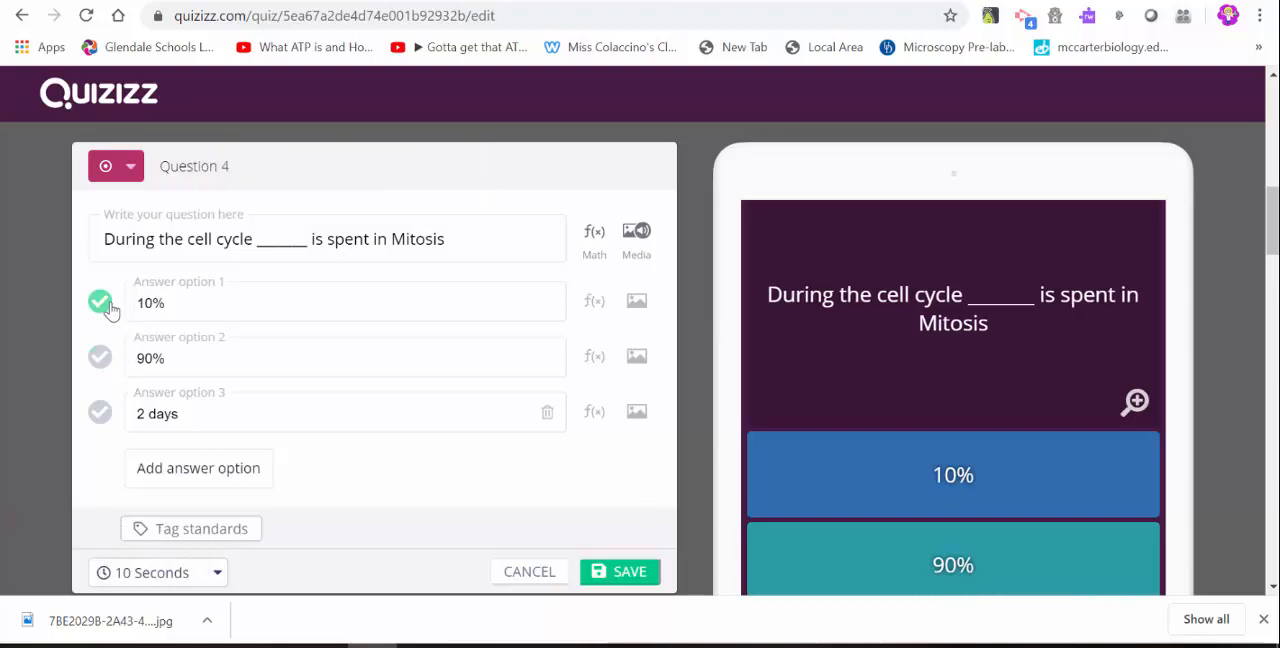
click(622, 572)
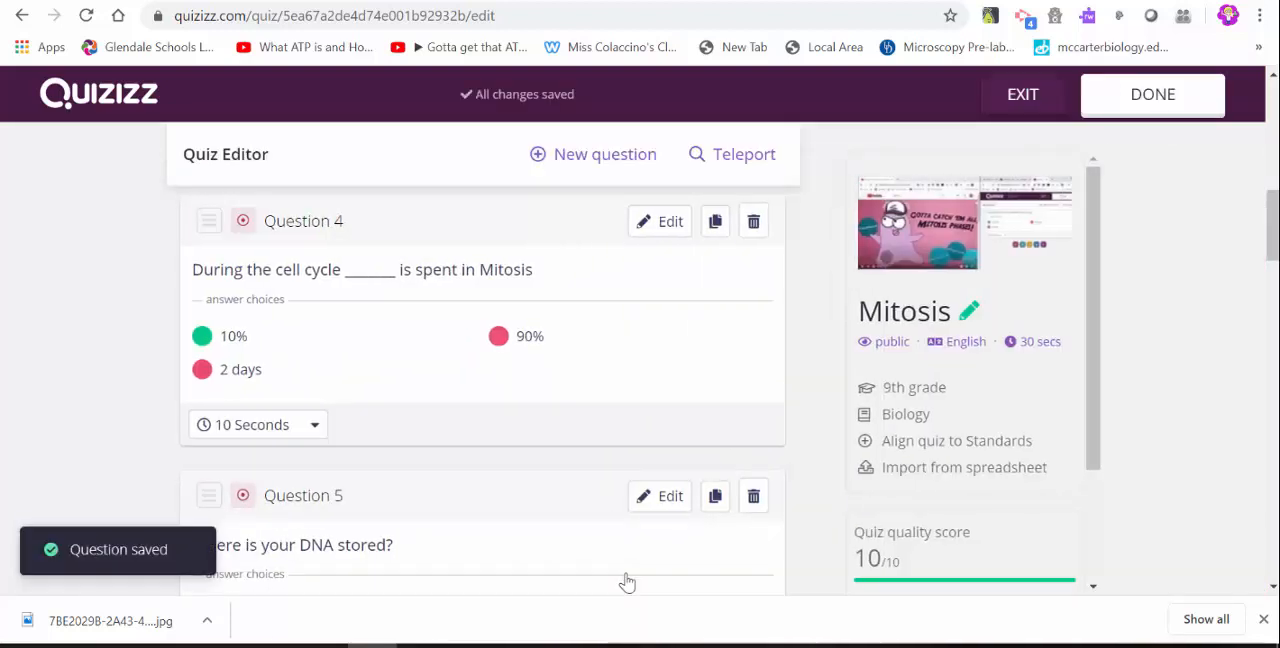
Return to the beginning of the Mitosis quiz's question list and exit the Quiz Editor.
scroll(626, 583, up, 5)
scroll(626, 583, up, 2)
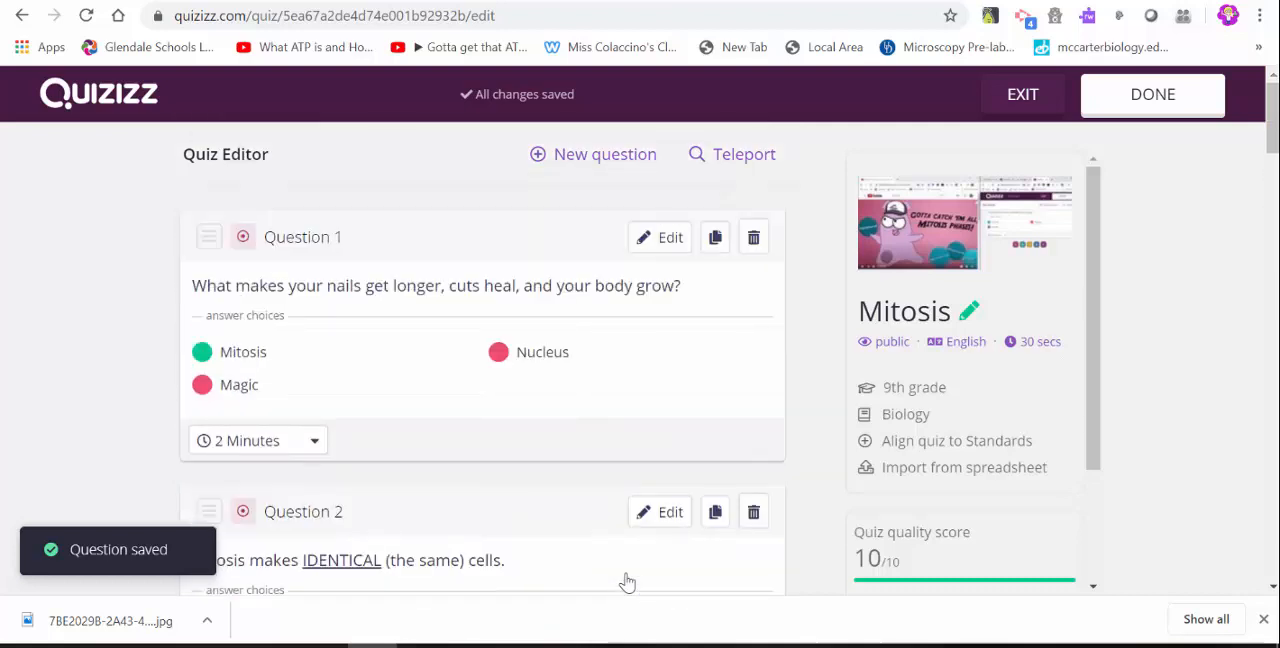
click(1020, 104)
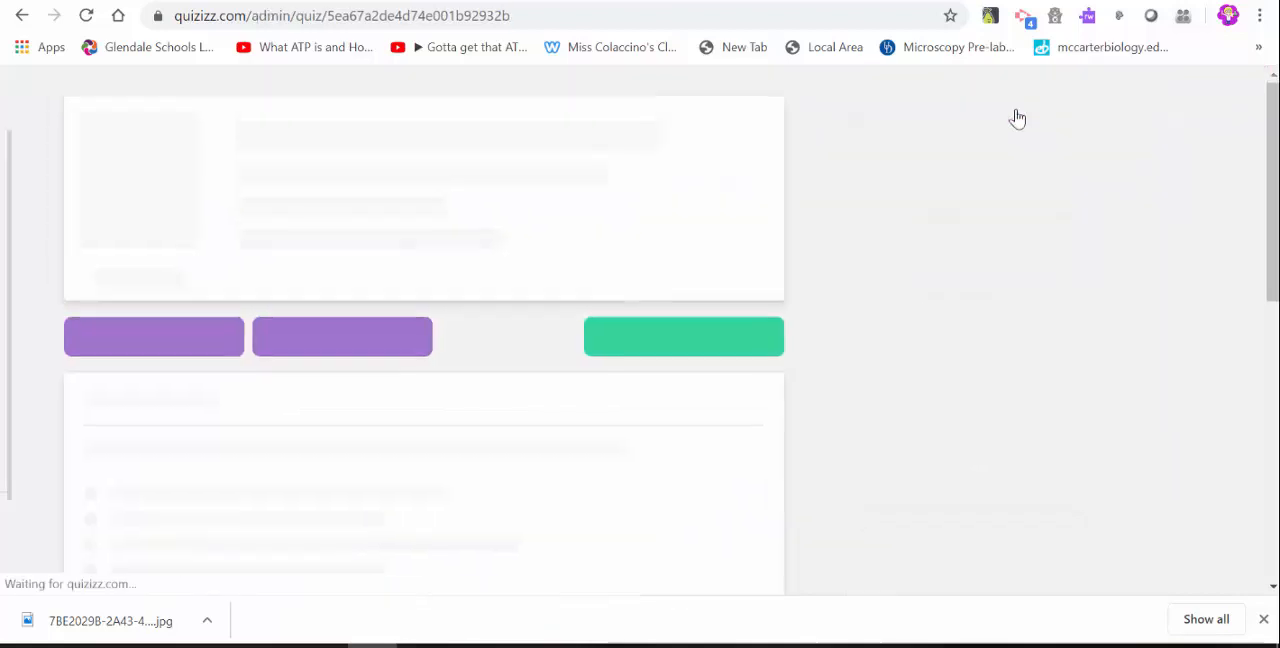